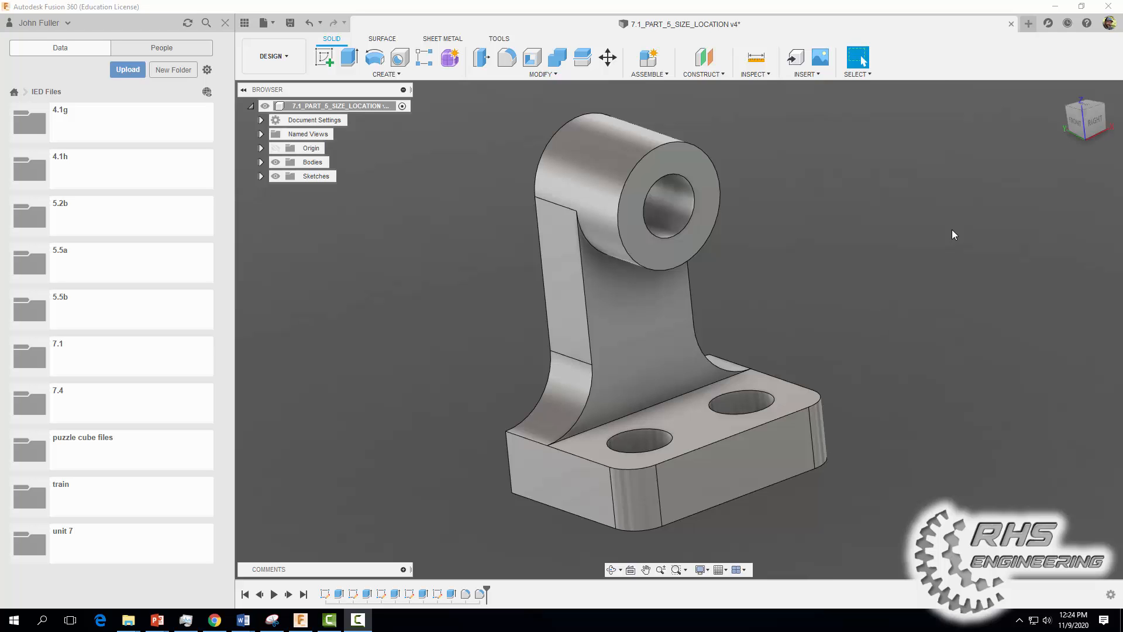
Step: Set the view facing the cylinder's ring-shaped end, with the base horizontal, as the model's Front view
click(1074, 120)
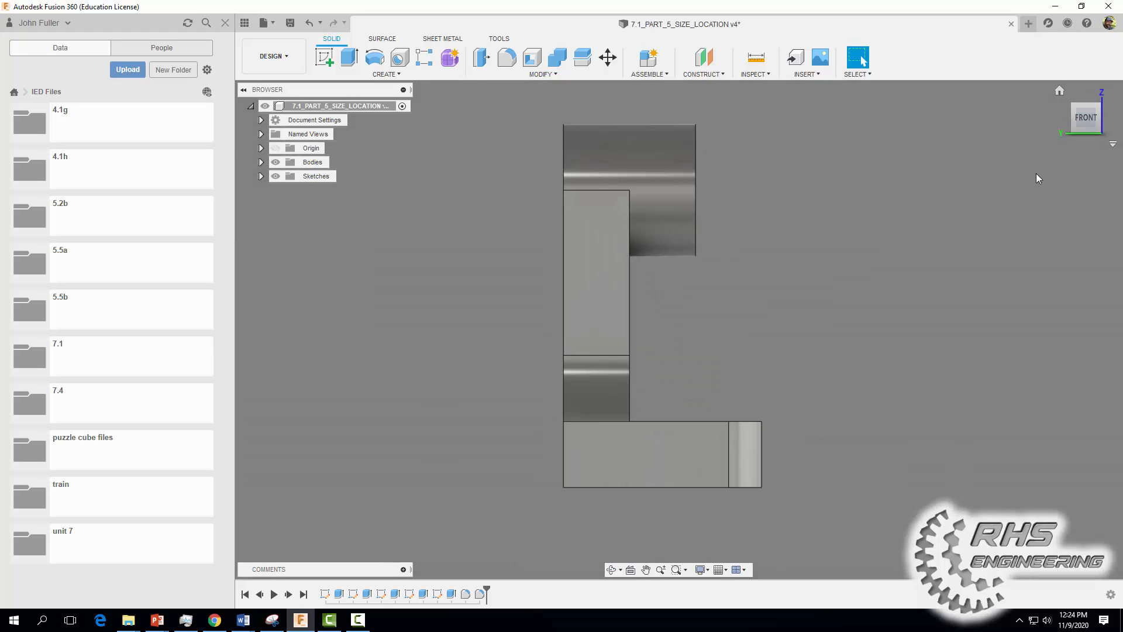
click(1066, 119)
click(1066, 119)
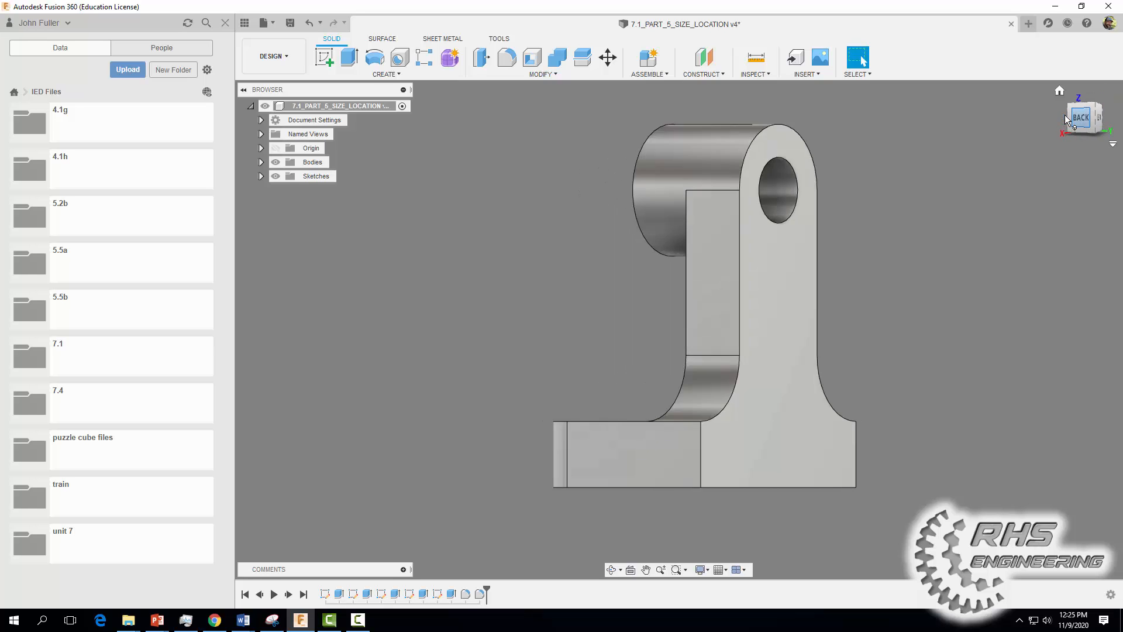
click(1066, 119)
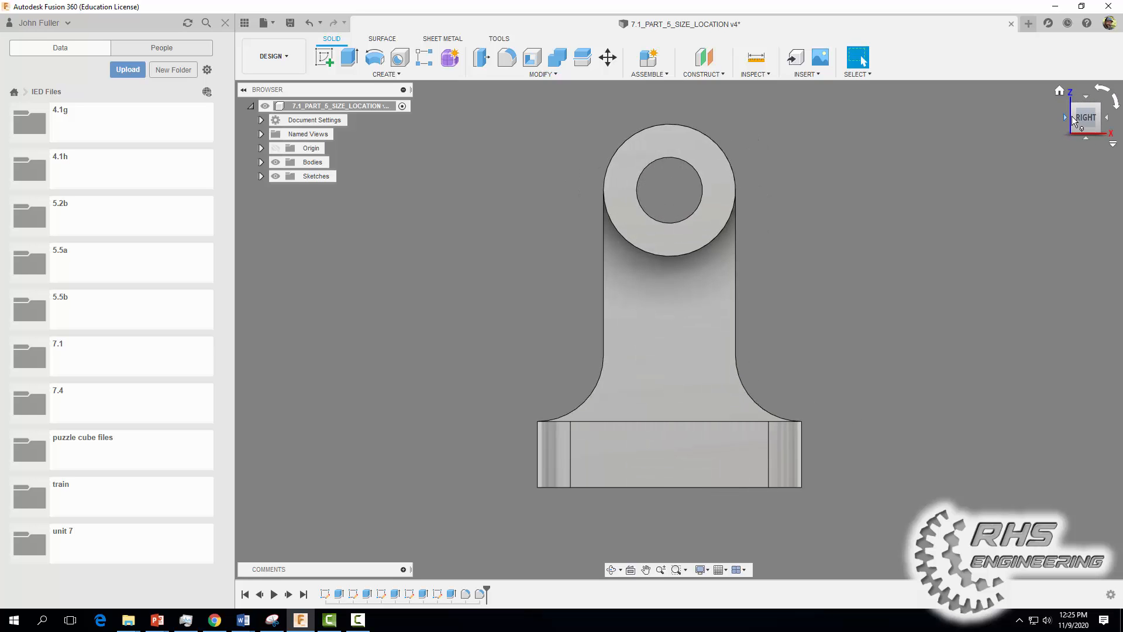
right_click(1085, 122)
mouse_move(1024, 191)
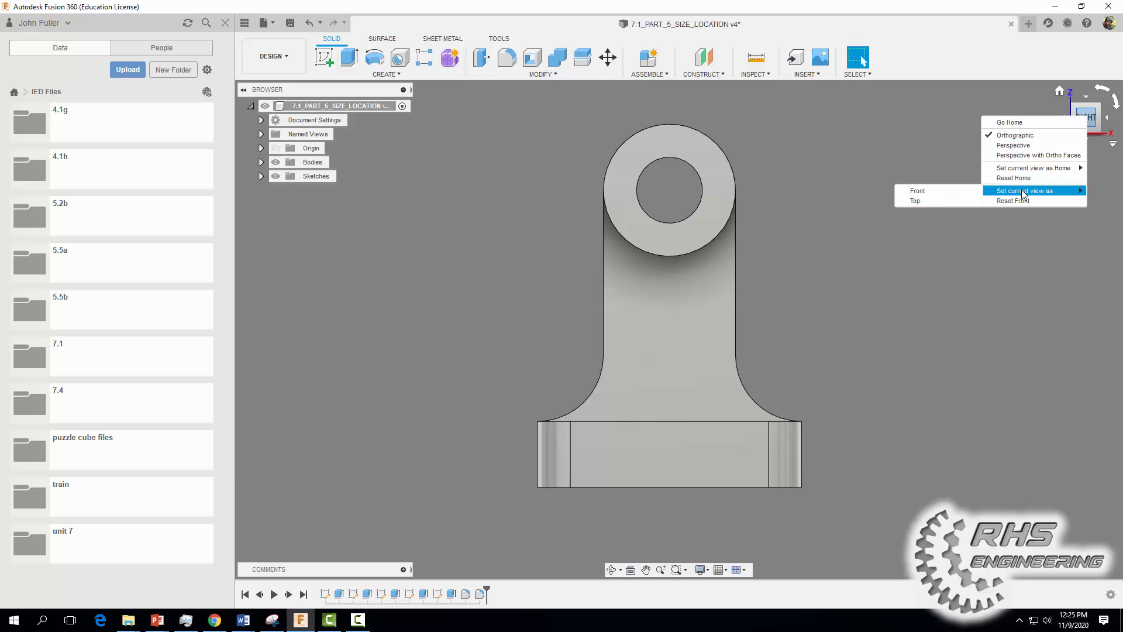
click(939, 196)
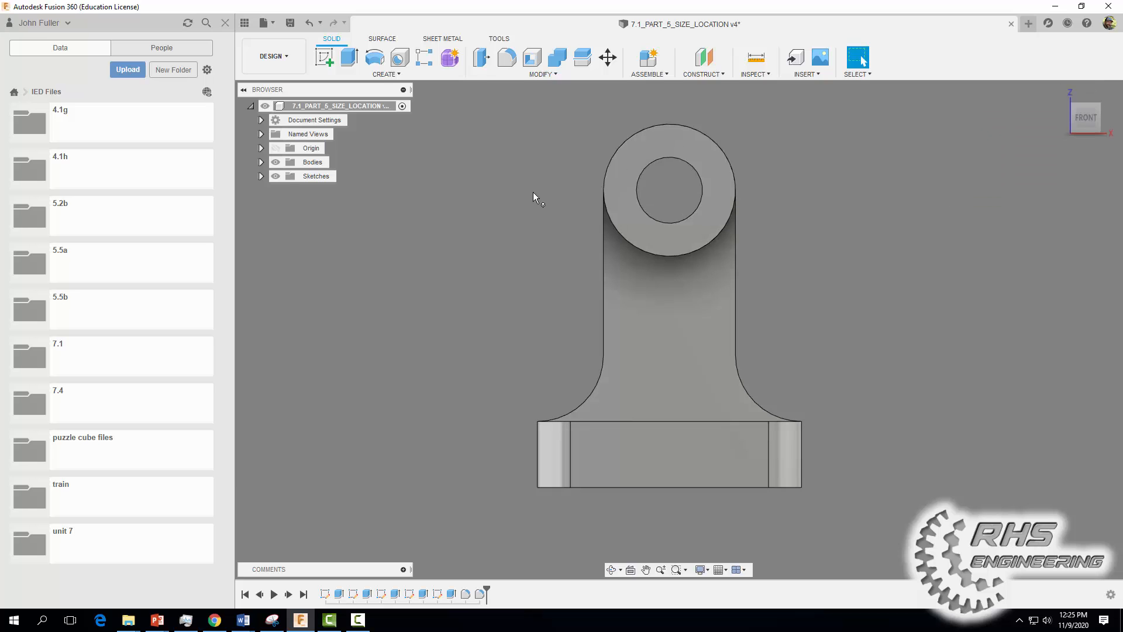
Step: Create a new drawing from the design with the ASME standard, inch units and sheet size A (11in x 8.5in)
click(273, 59)
mouse_move(287, 210)
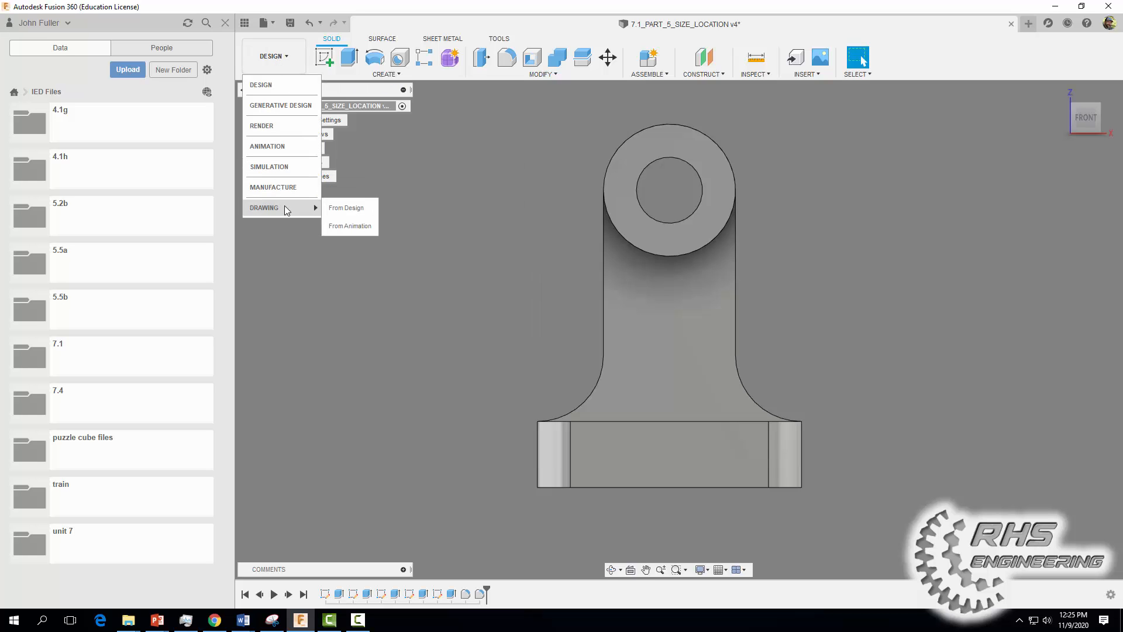
click(346, 208)
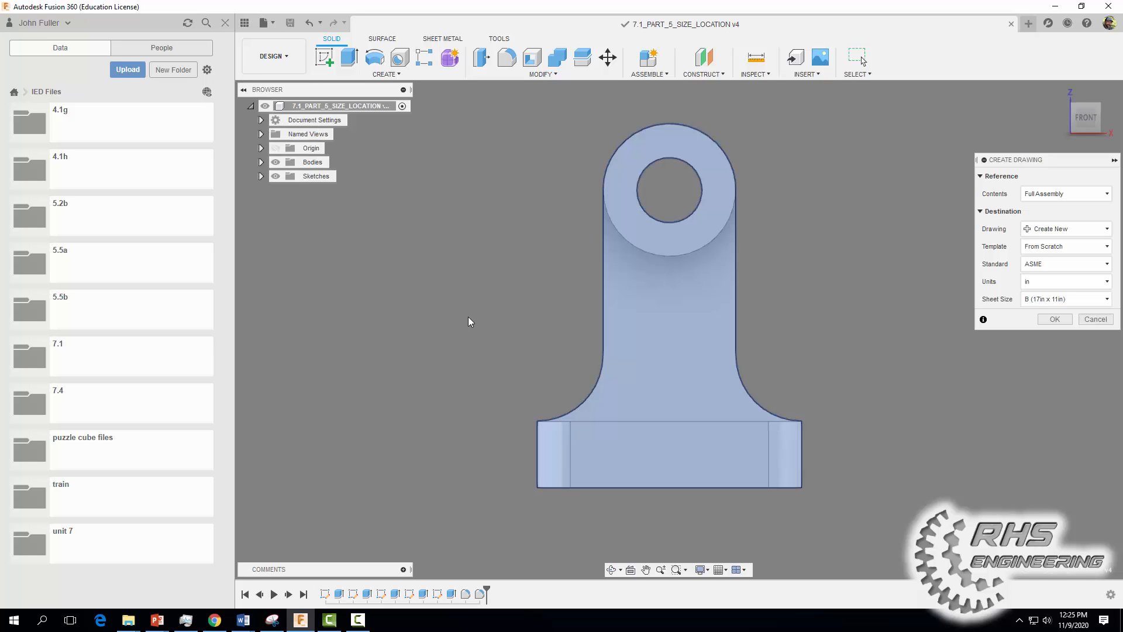
click(1038, 298)
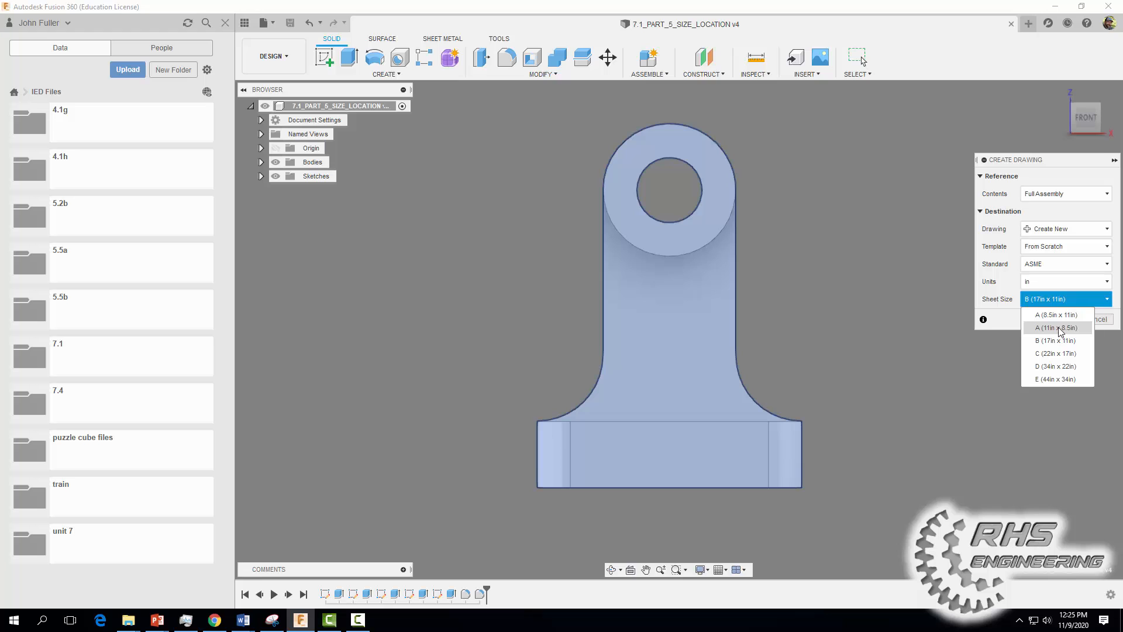
click(1060, 328)
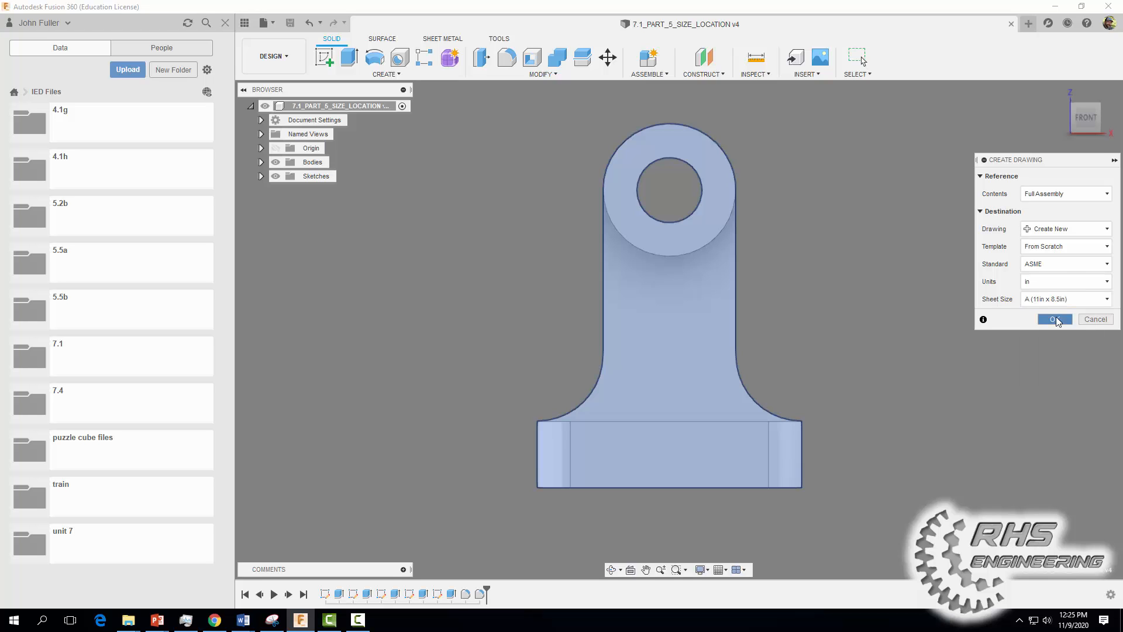
click(1062, 319)
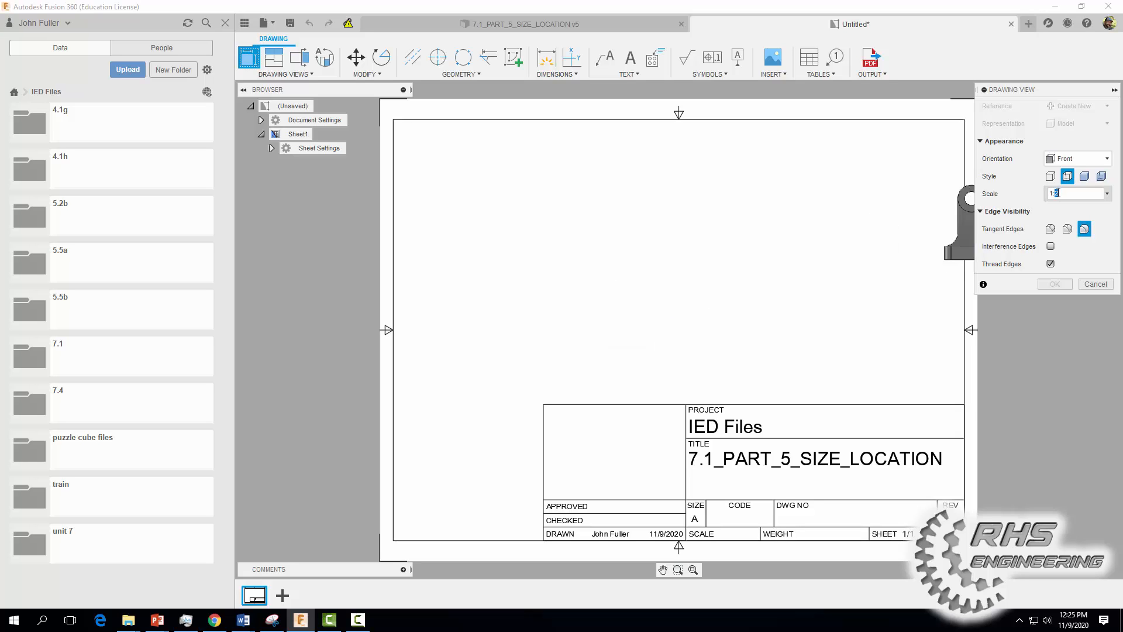
Step: Place the Front base view at 1:1 scale on the sheet, just above and beside the title block
text(1)
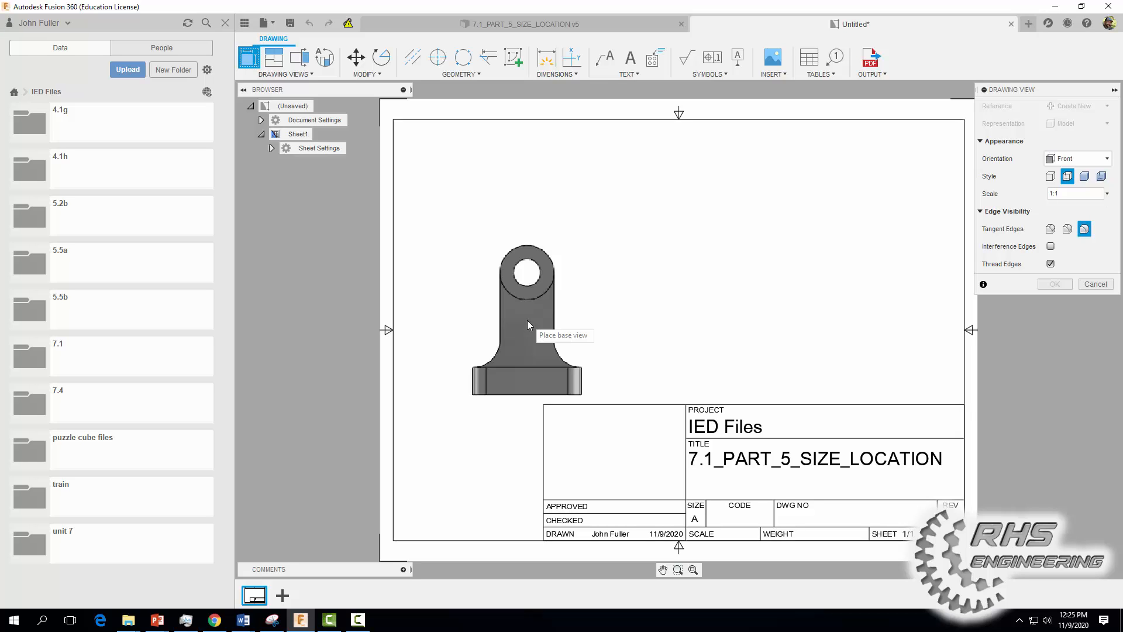
click(527, 321)
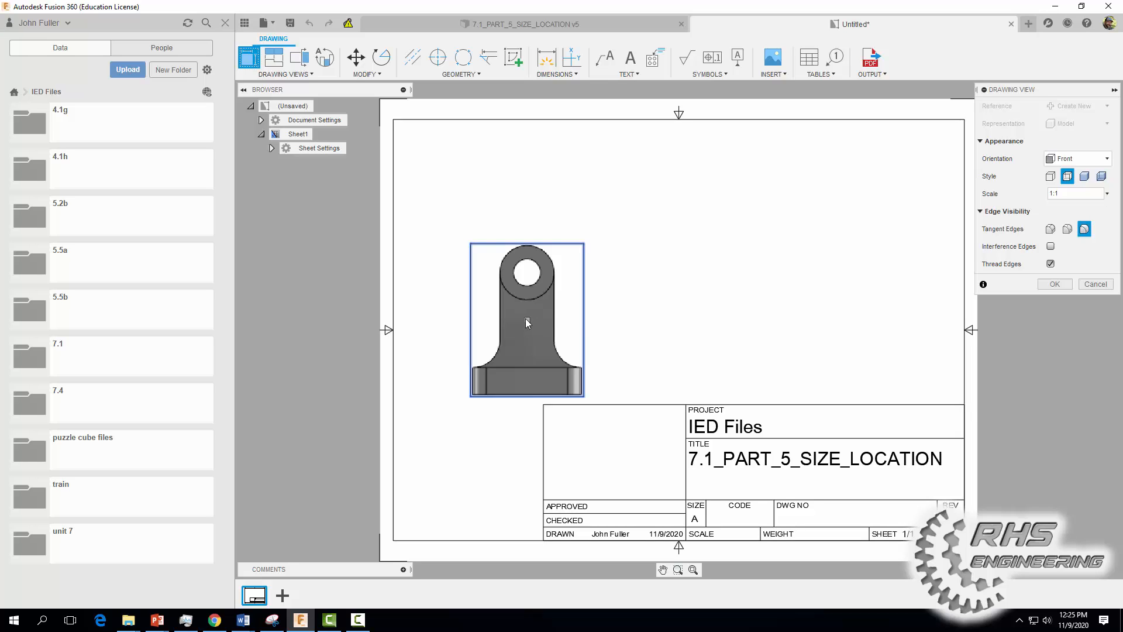
click(1054, 284)
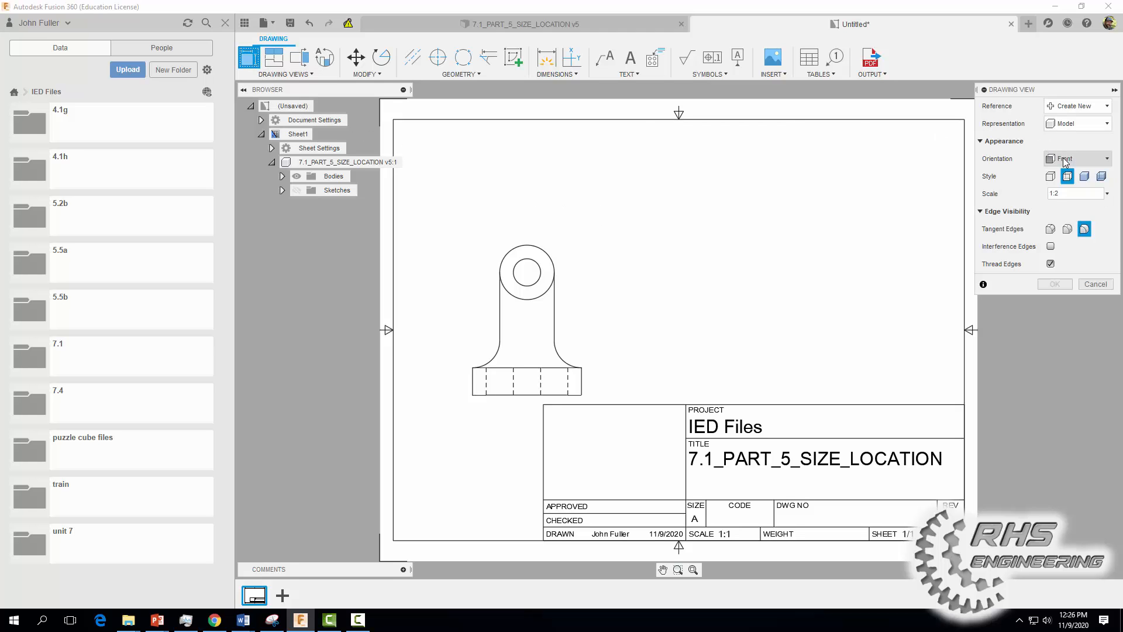
Step: Add a TOP orientation base view at 1:1 scale above the front view
click(1062, 157)
click(1068, 175)
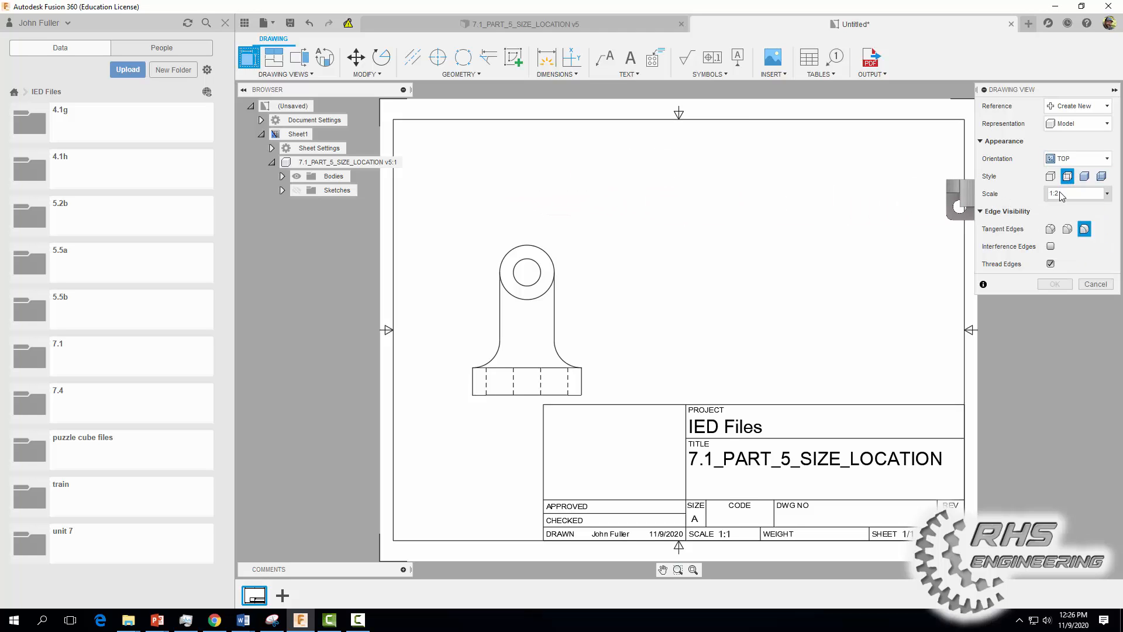
double_click(1055, 193)
text(1:1)
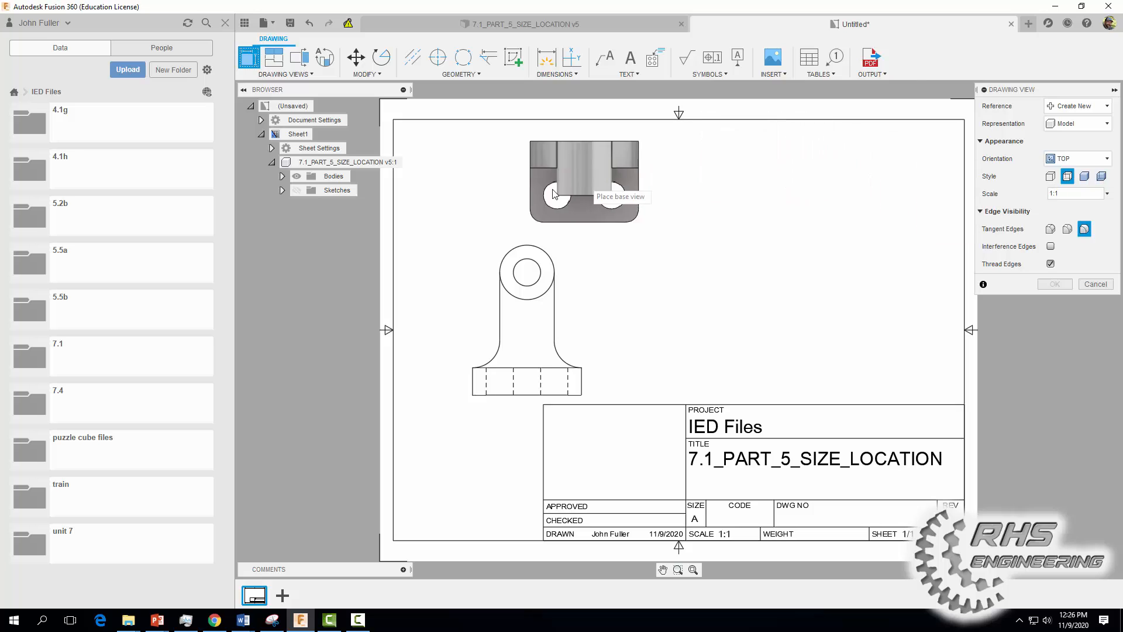
click(520, 164)
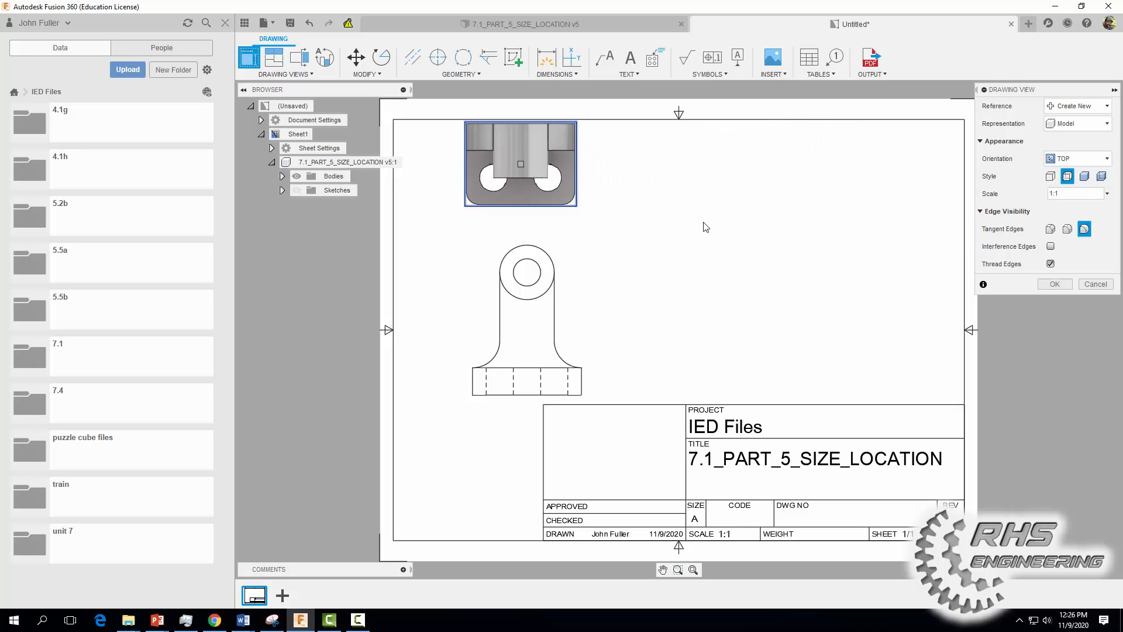
click(1054, 284)
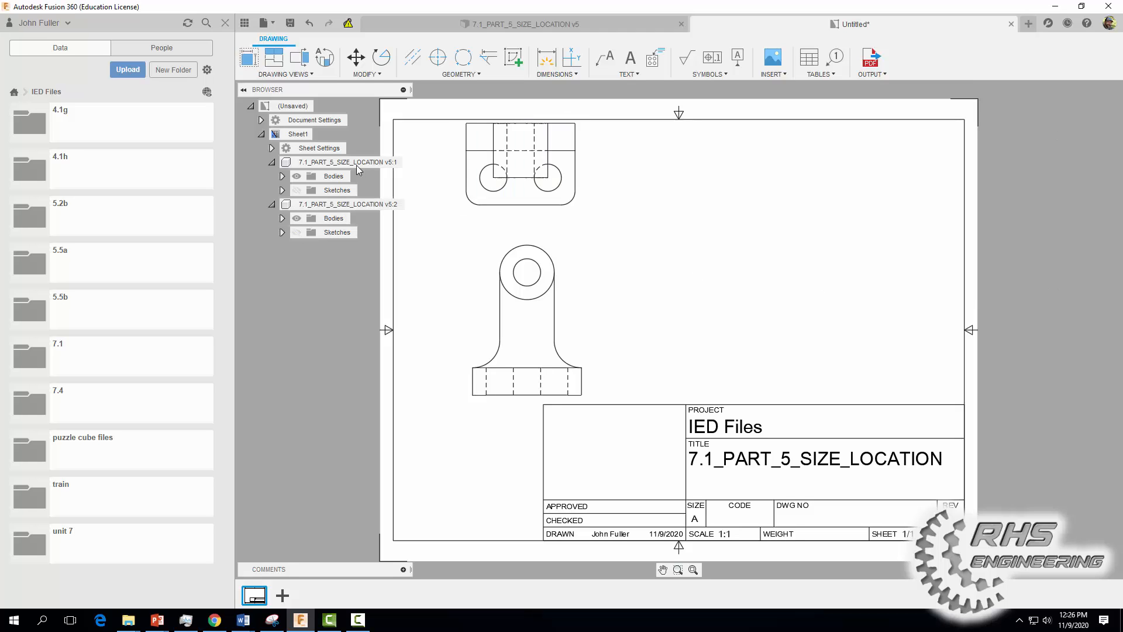
Step: Add a Right orientation base view at 1:1 scale level with the front view, above the title block
click(249, 57)
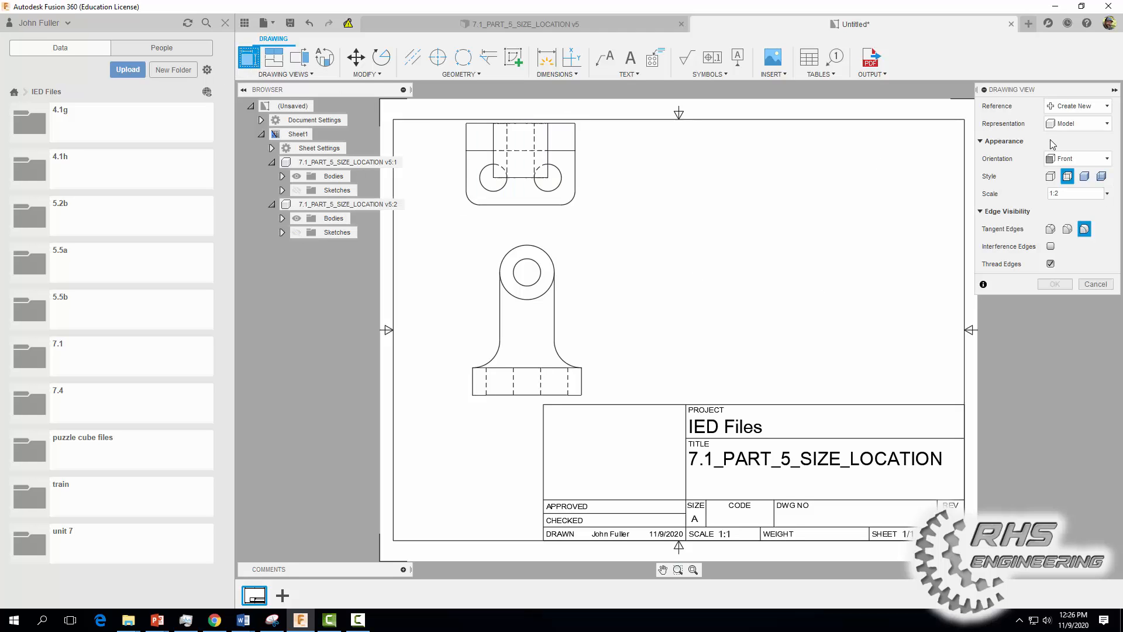
click(1068, 155)
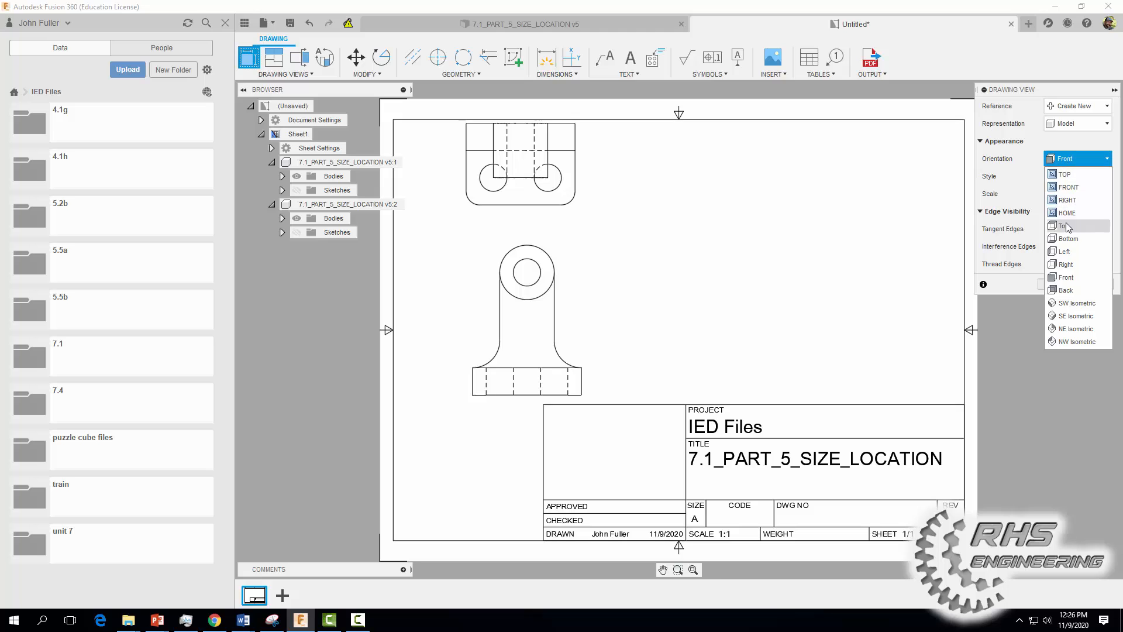
click(1065, 265)
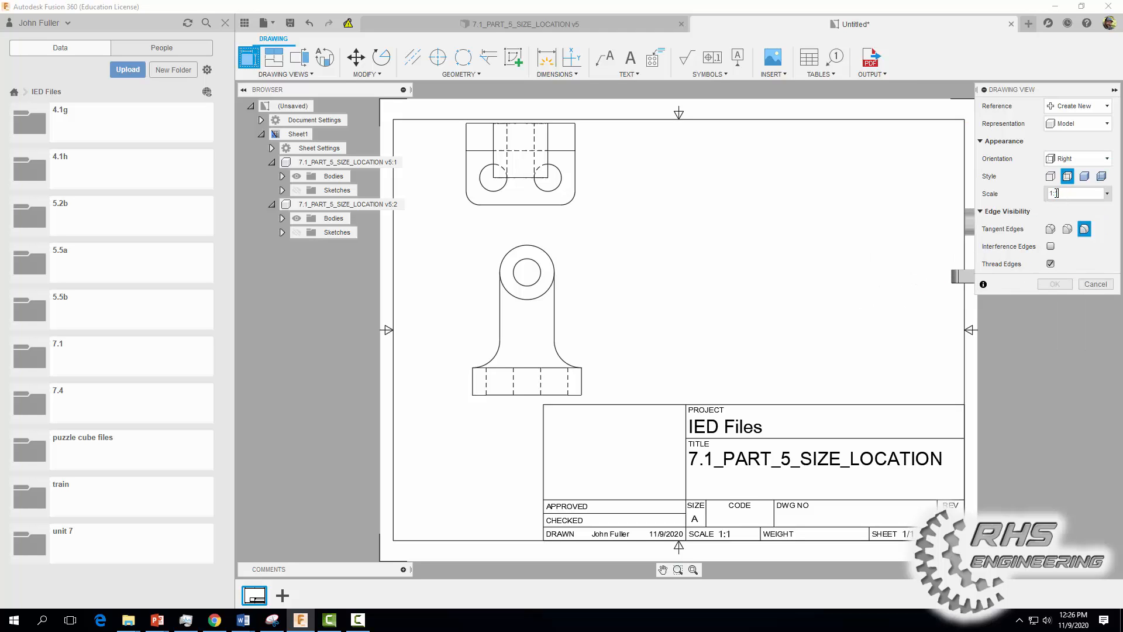
click(870, 326)
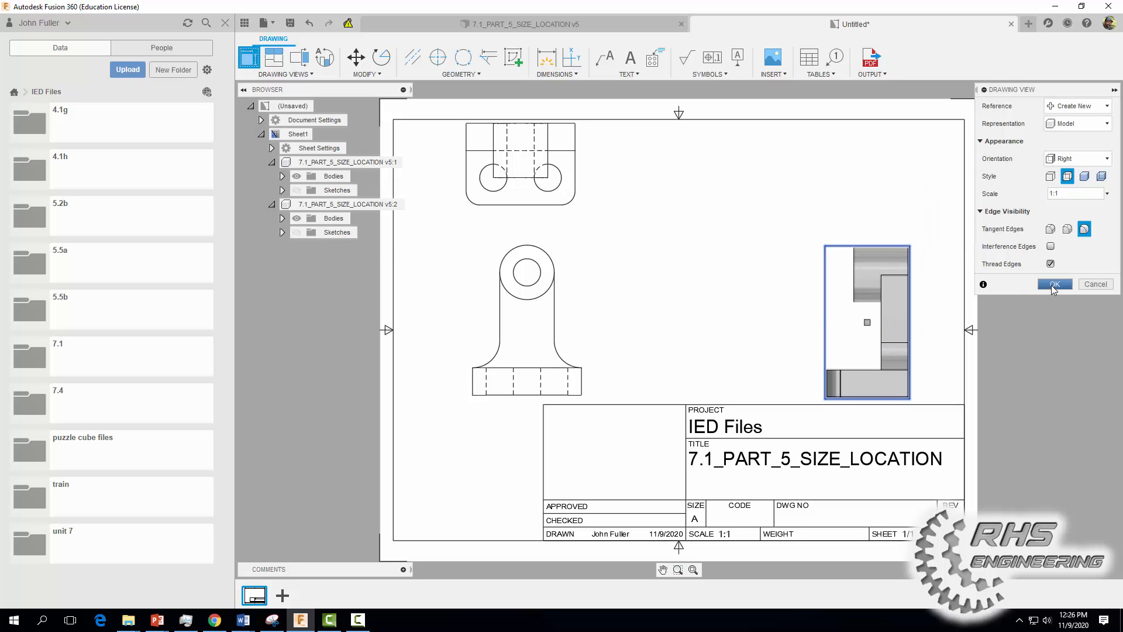
click(1054, 285)
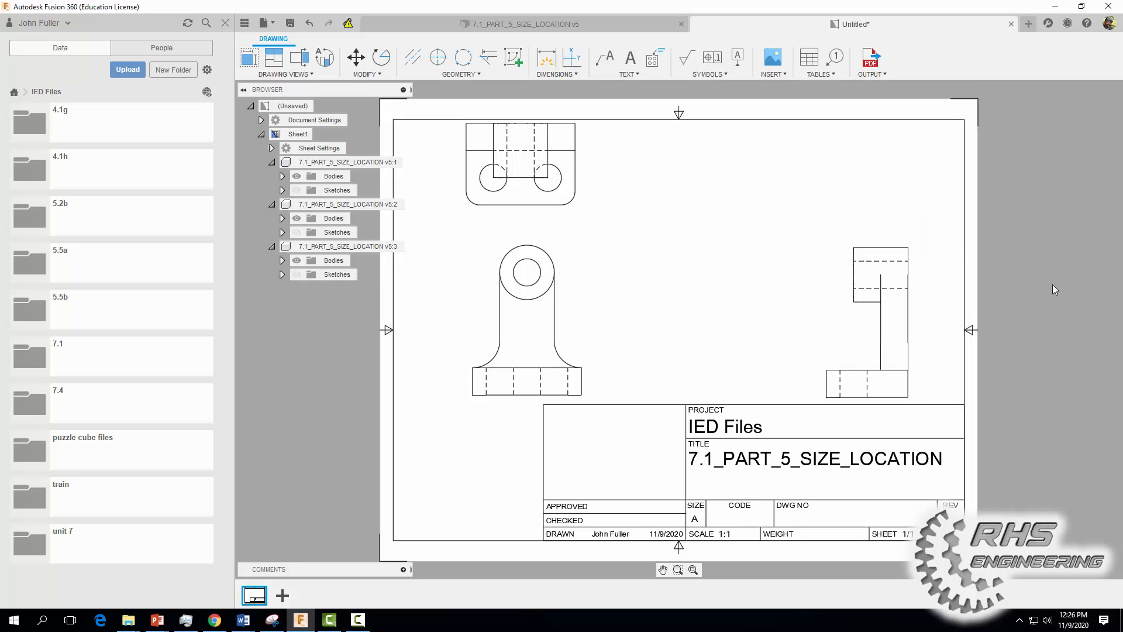
Step: Add a shaded NE Isometric base view at 1:2 scale above the right-side view
click(255, 67)
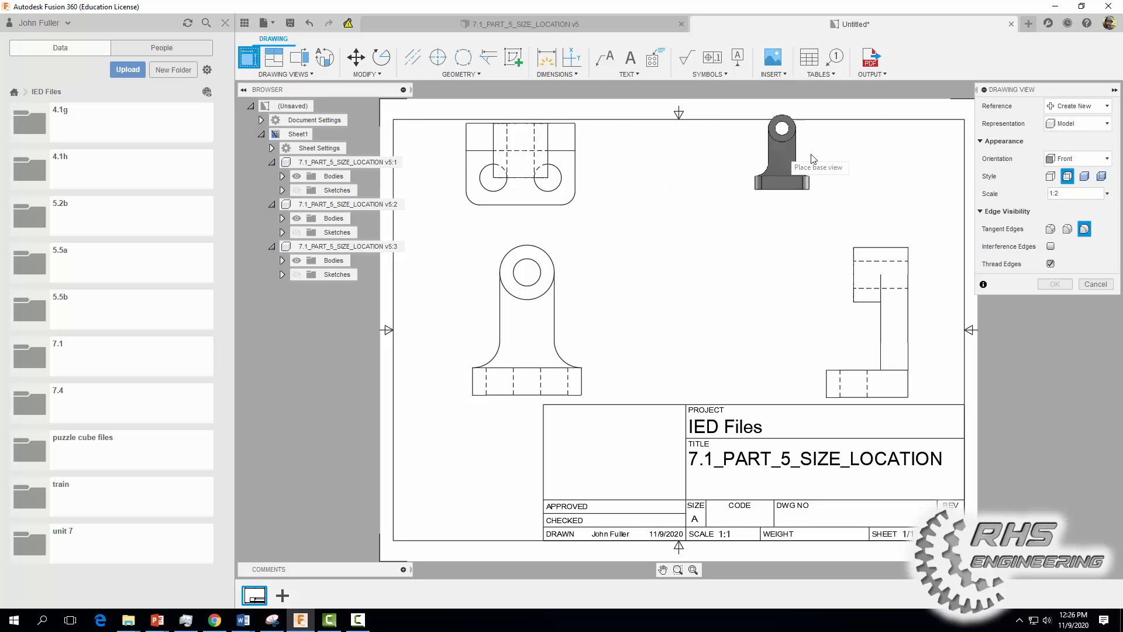
click(1063, 158)
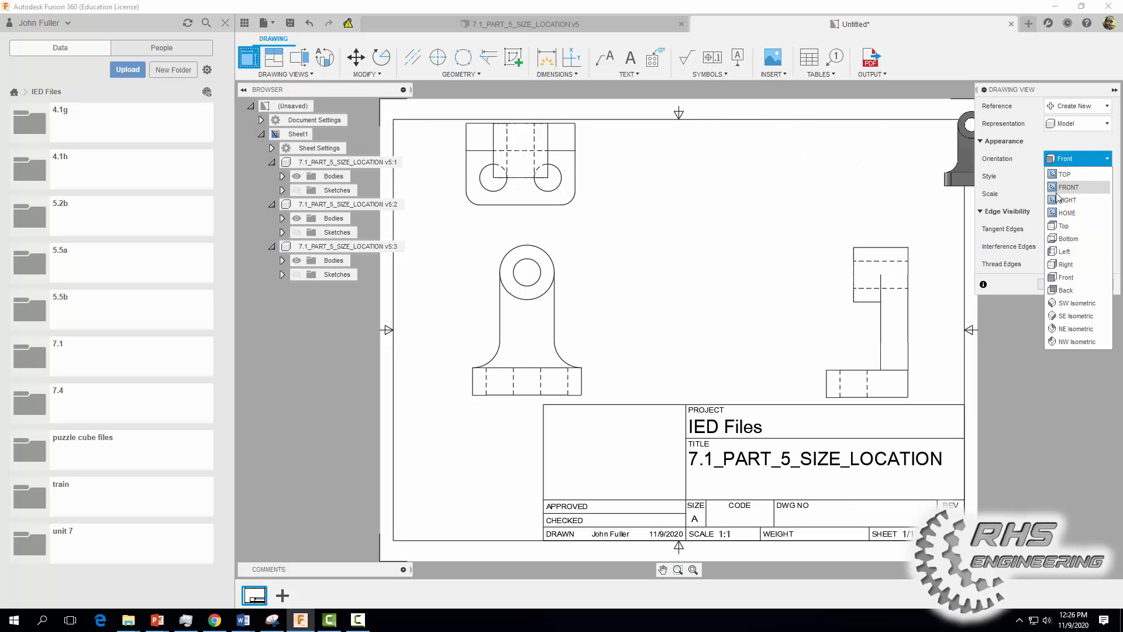
click(1053, 325)
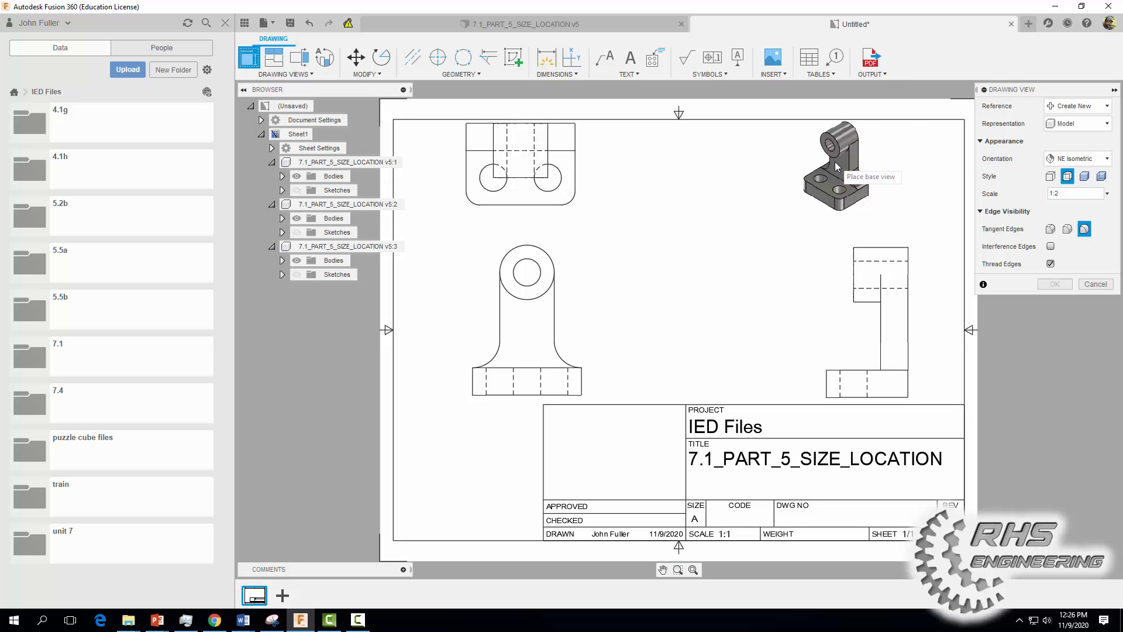
click(873, 170)
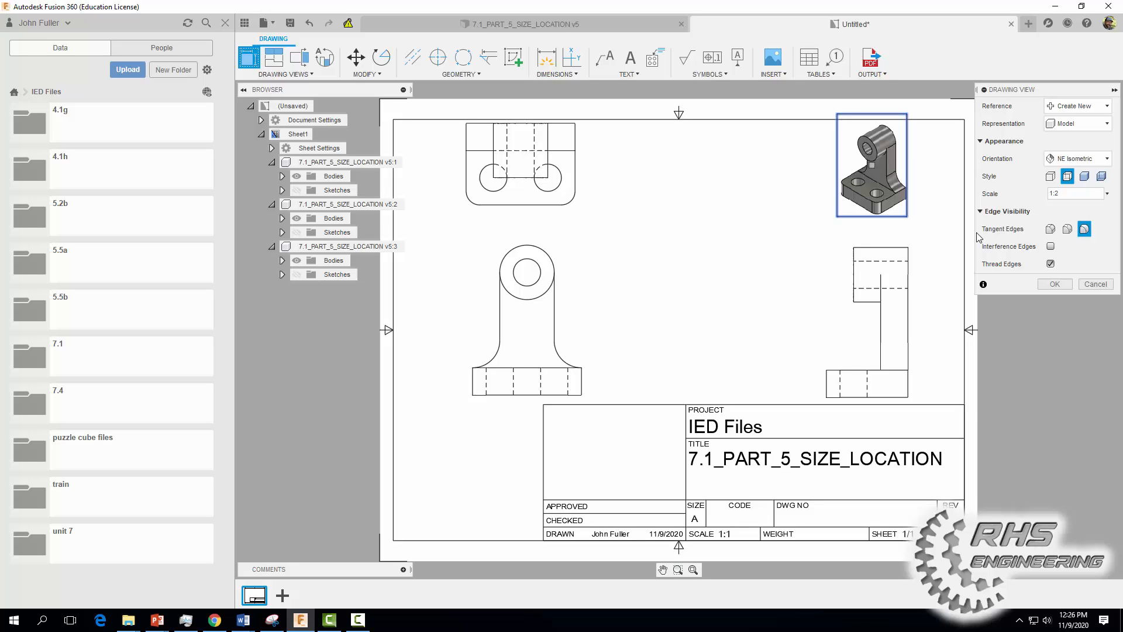
click(1084, 176)
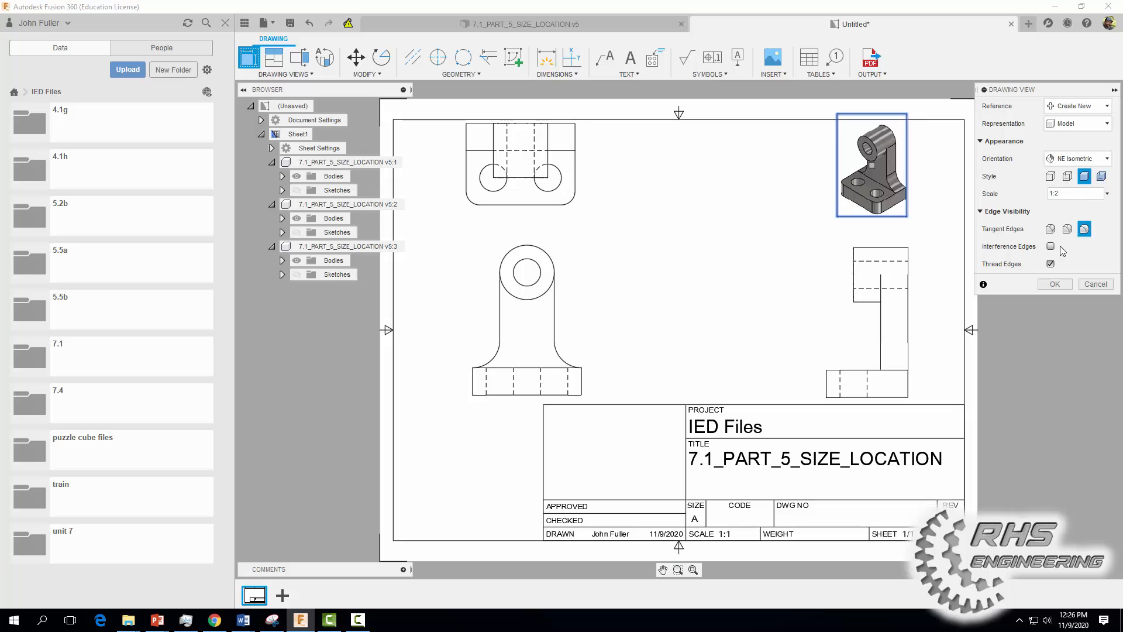
click(1054, 285)
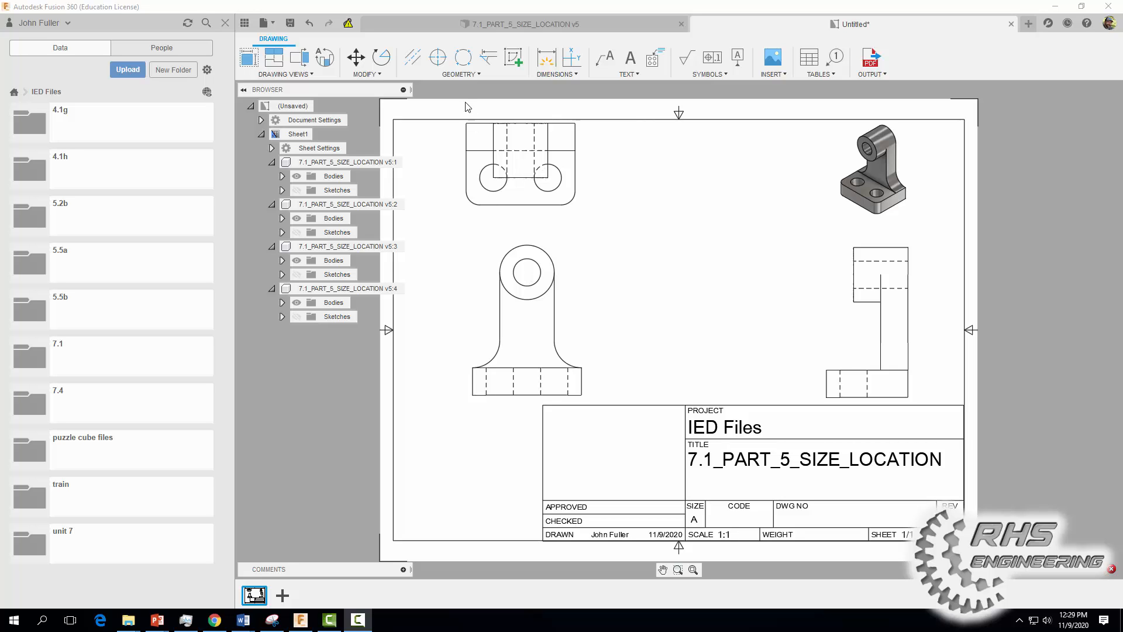
Step: Add center marks to the front view's bore and to both base holes in the top view
click(438, 57)
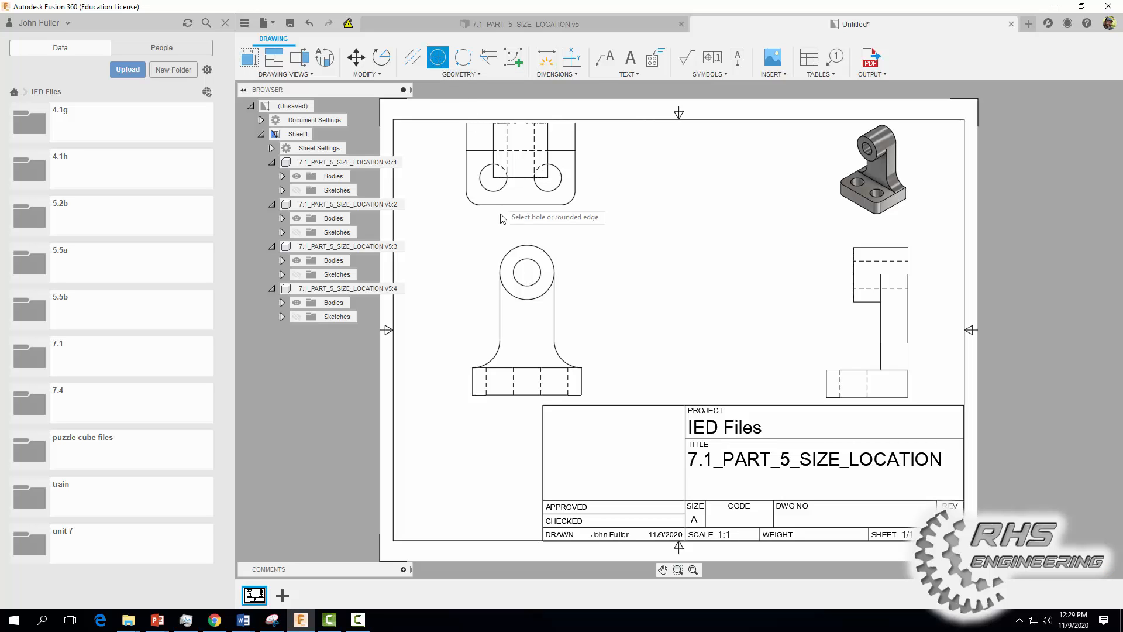
click(516, 267)
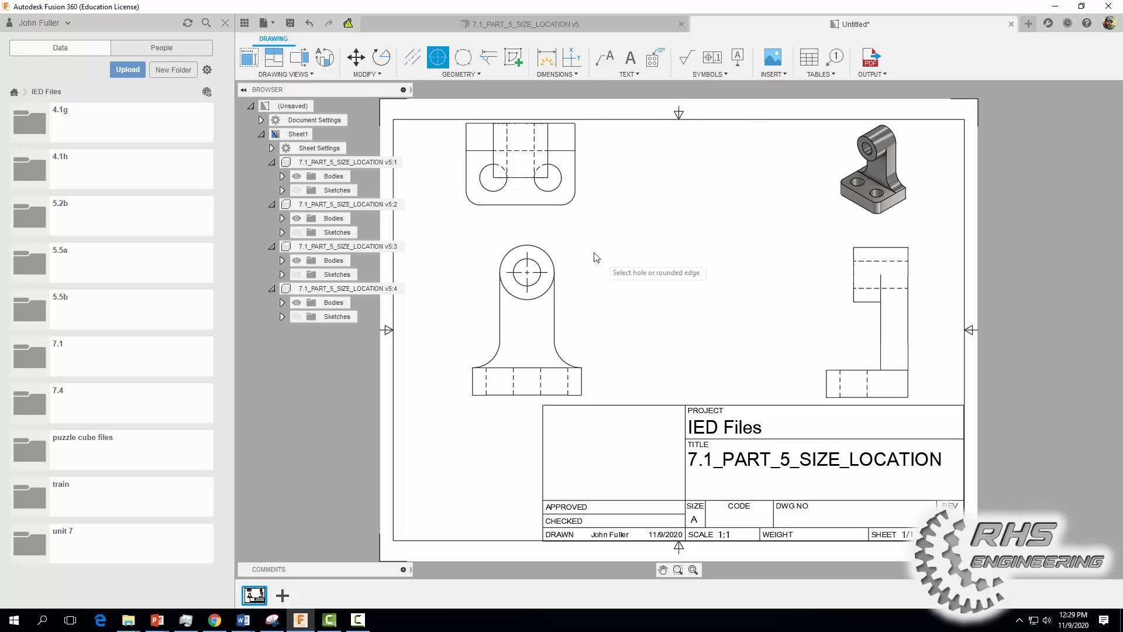
click(553, 192)
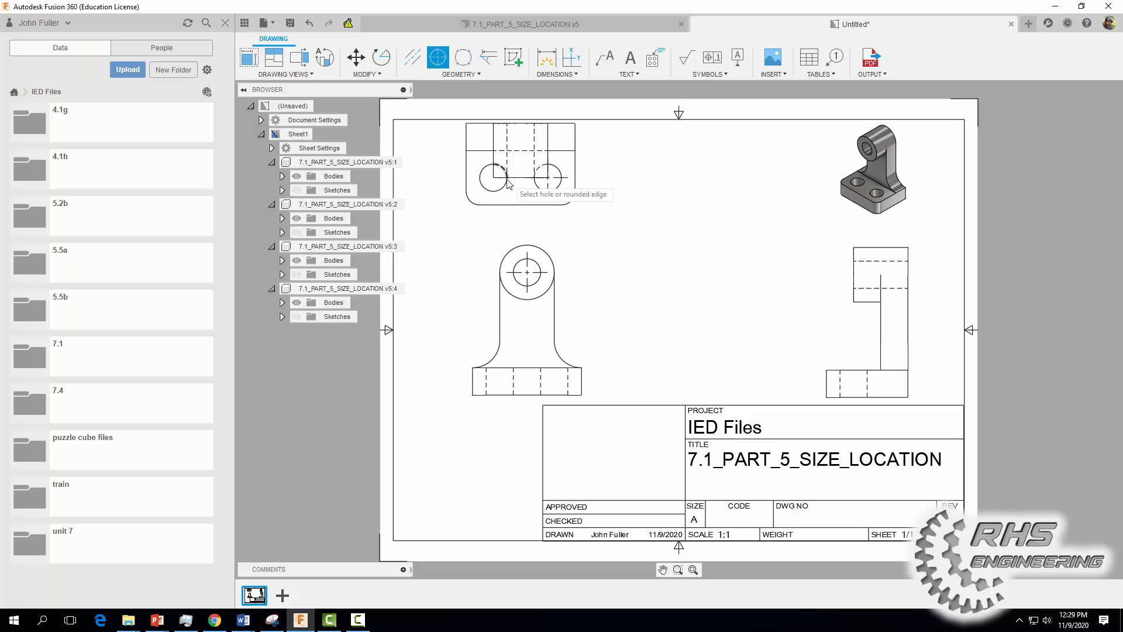
click(490, 188)
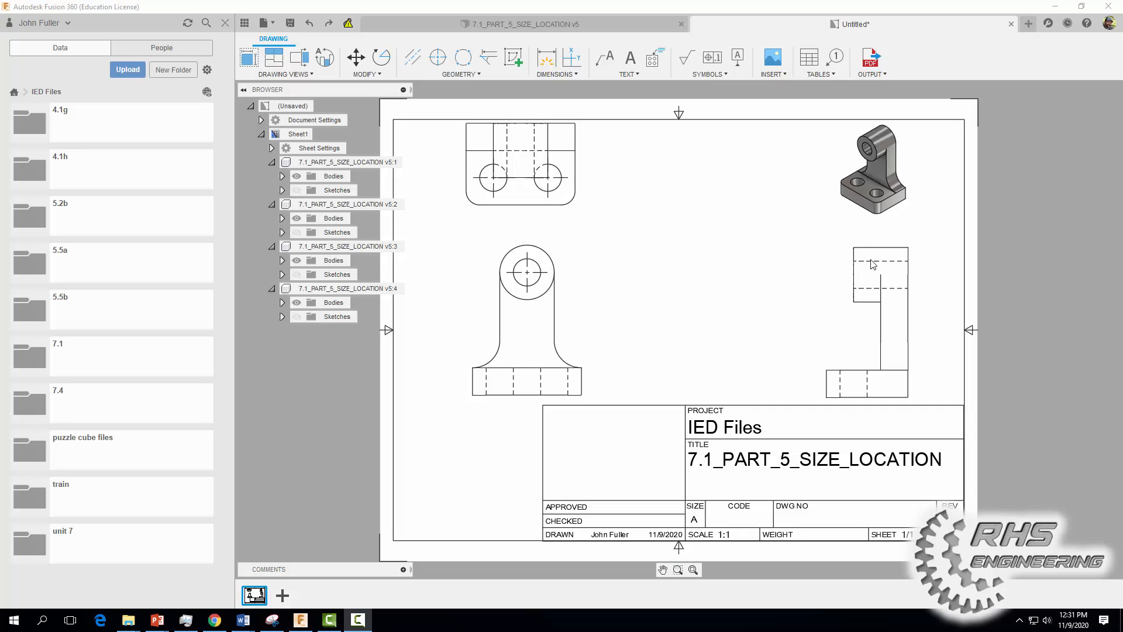
Step: Add a centerline between the two hidden edges of the bore in the right-side view
click(456, 74)
click(443, 87)
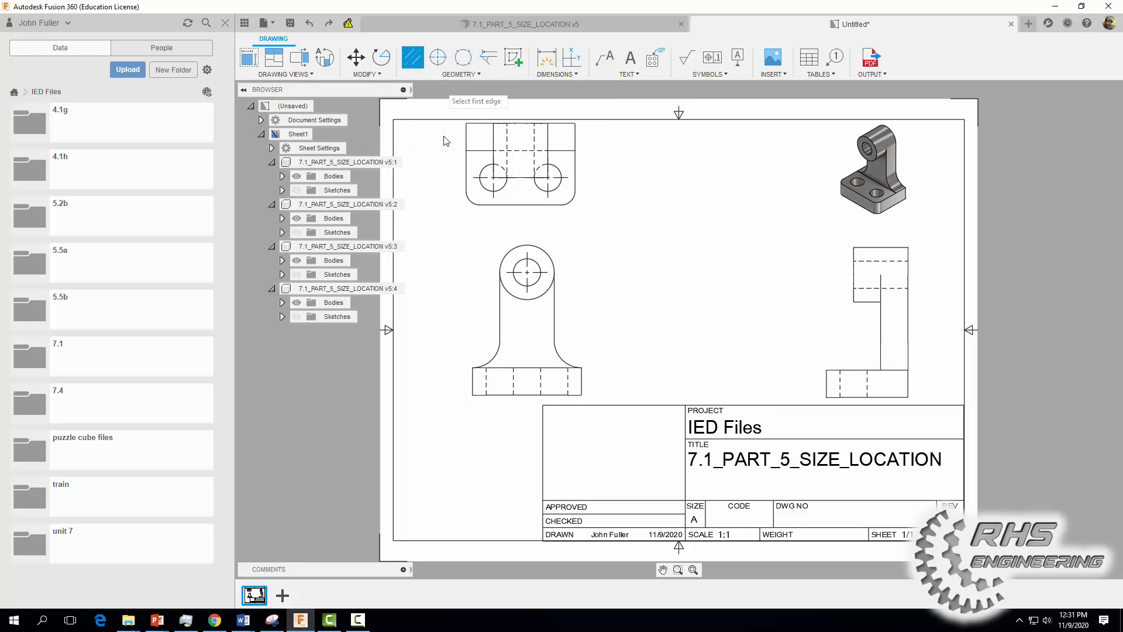
click(862, 262)
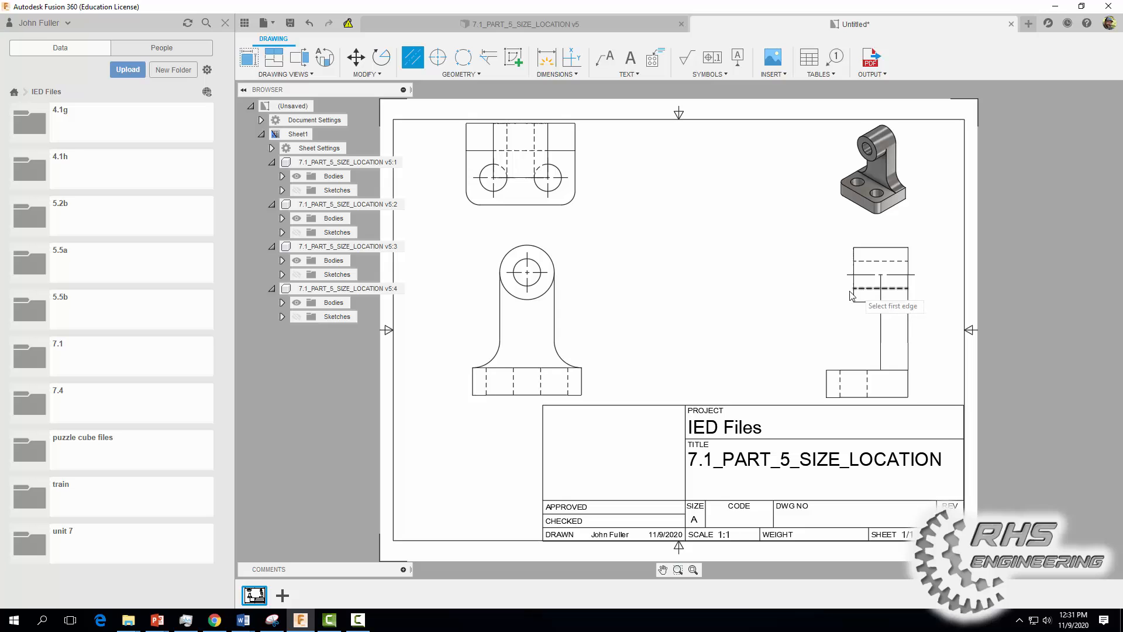
click(865, 288)
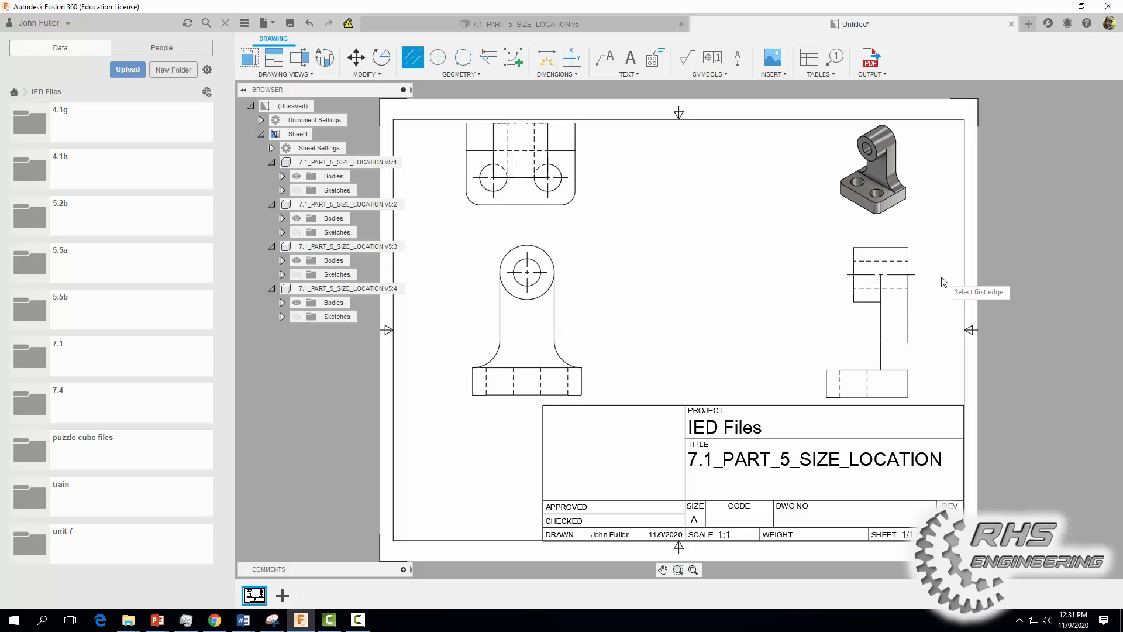
Step: Add centerlines between the hidden hole edges of the base in the right-side and front views and of the bore in the top view
click(867, 384)
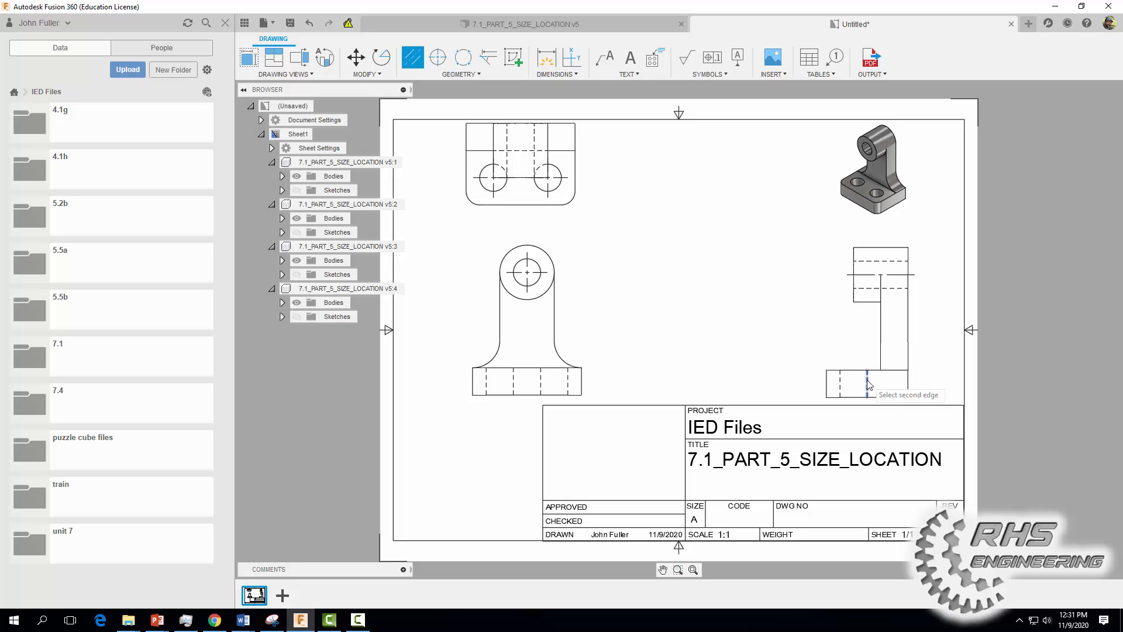
click(840, 387)
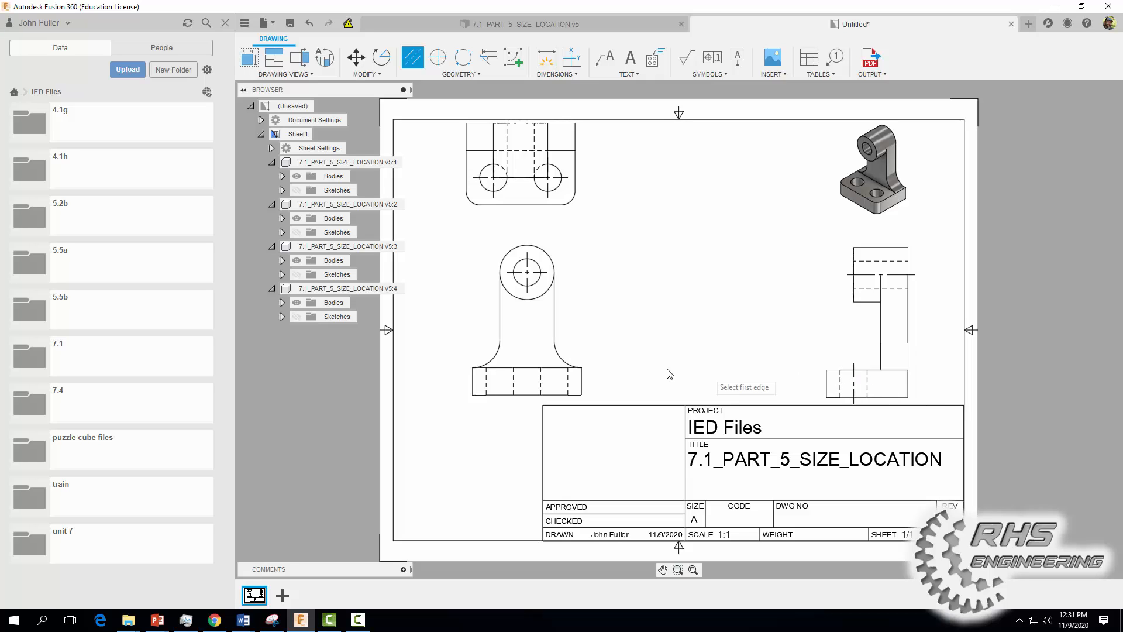
click(568, 384)
click(540, 385)
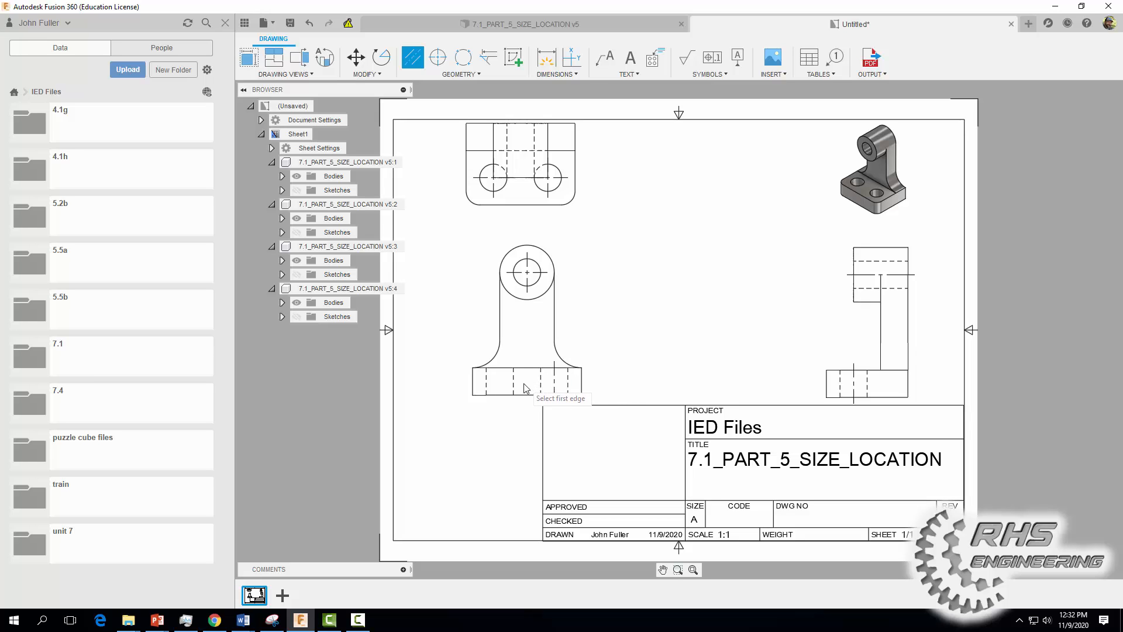
click(513, 383)
click(487, 383)
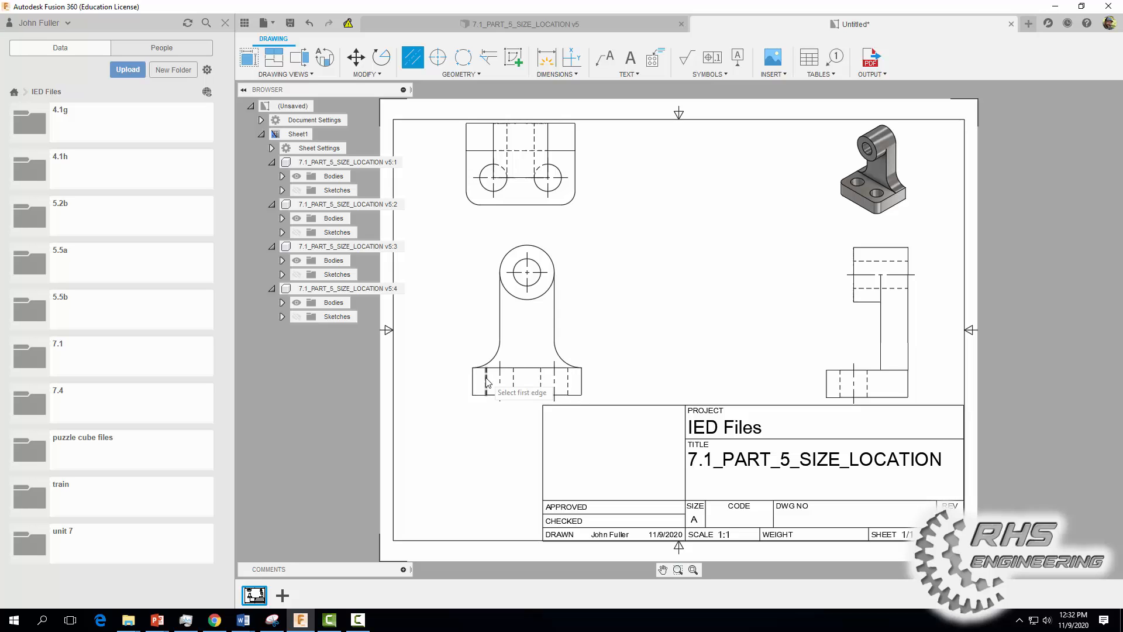
click(534, 144)
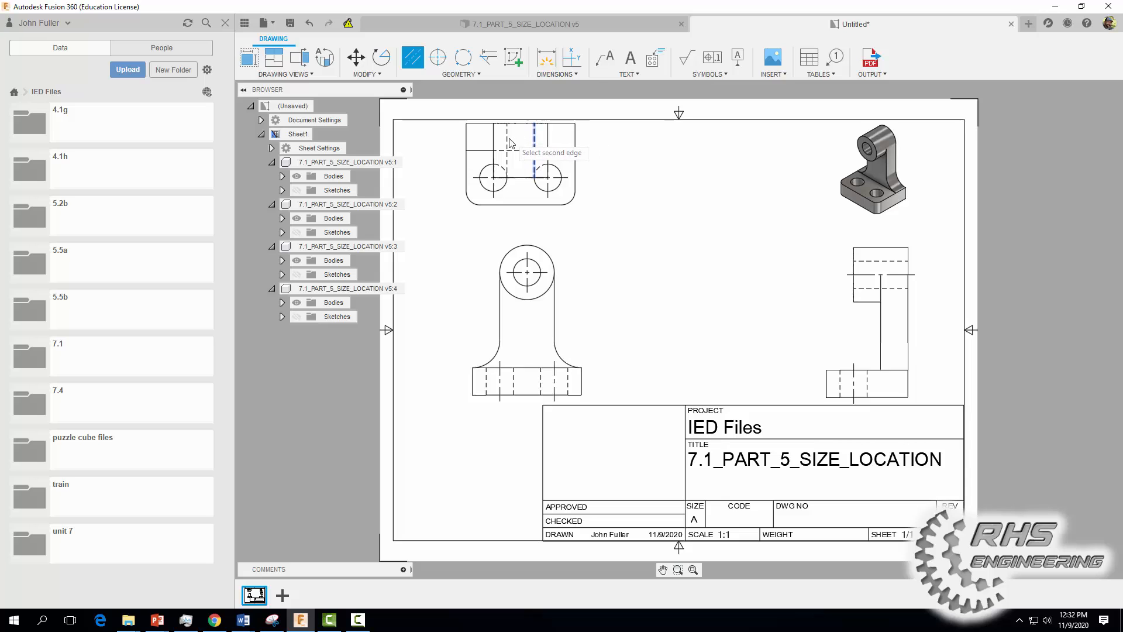
click(507, 143)
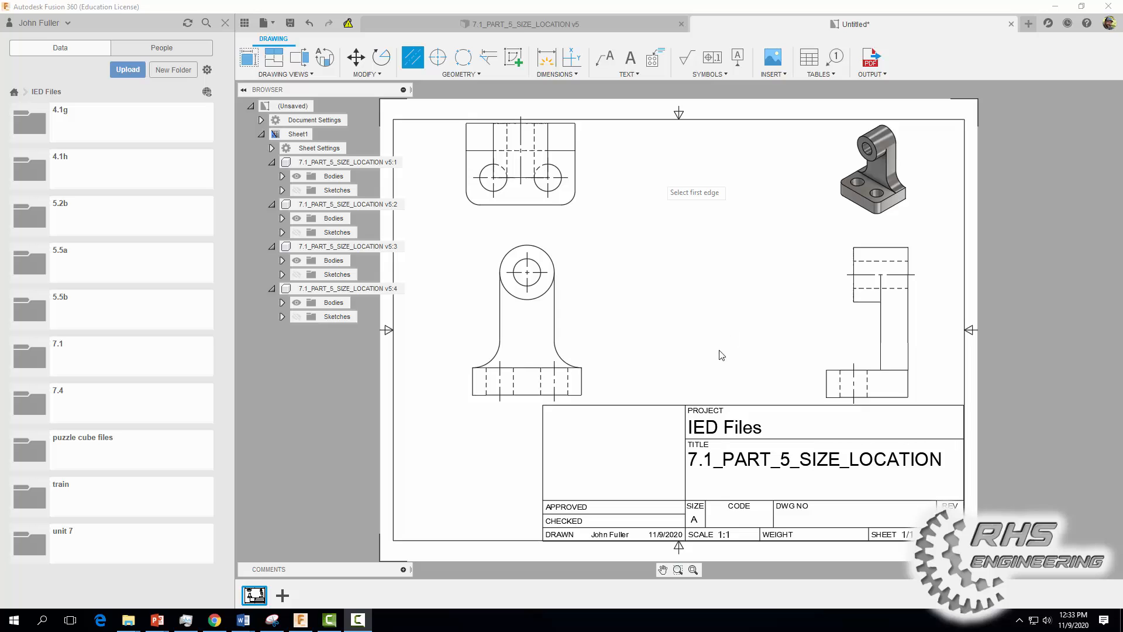
Step: Add diameter dimensions to the bore and the outer round in the front view, placing both callouts to the upper left
click(559, 75)
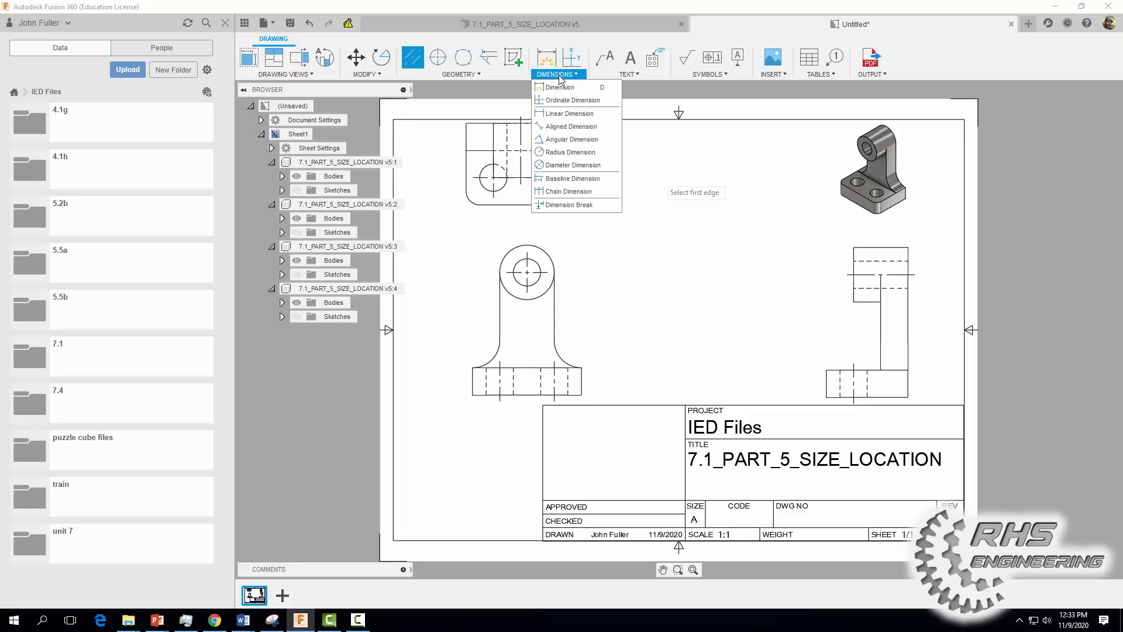
click(560, 165)
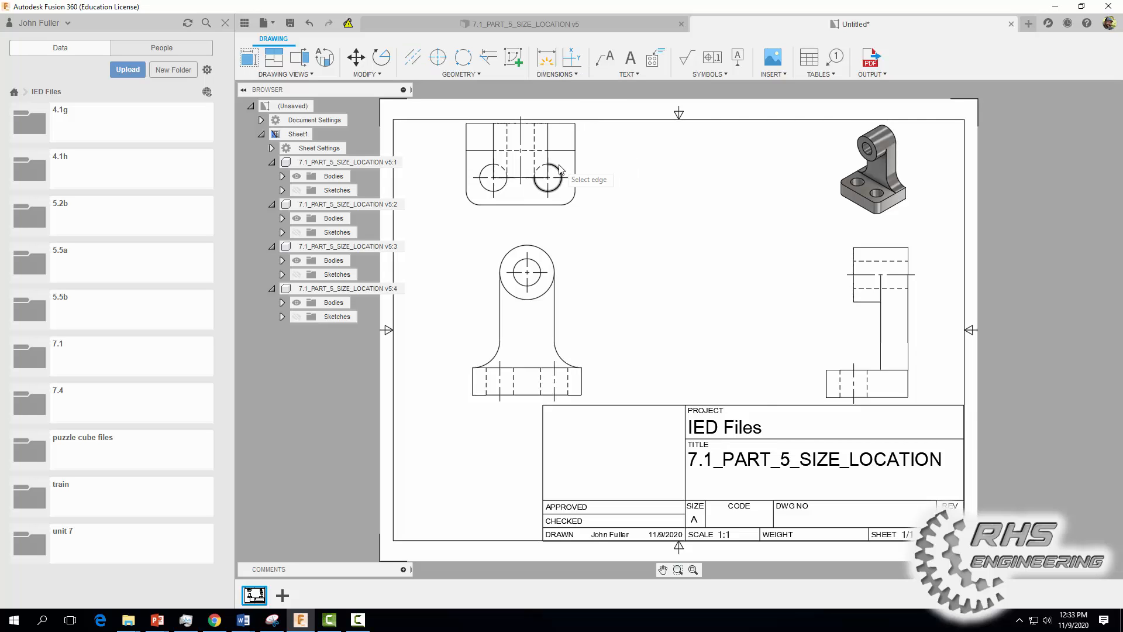
click(517, 267)
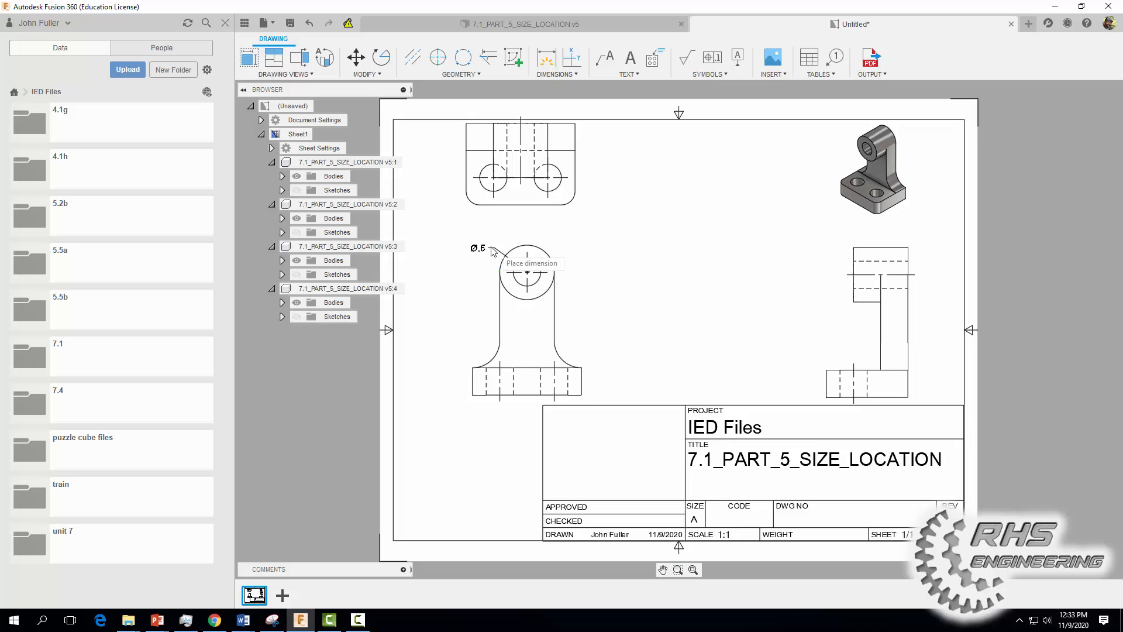
click(475, 253)
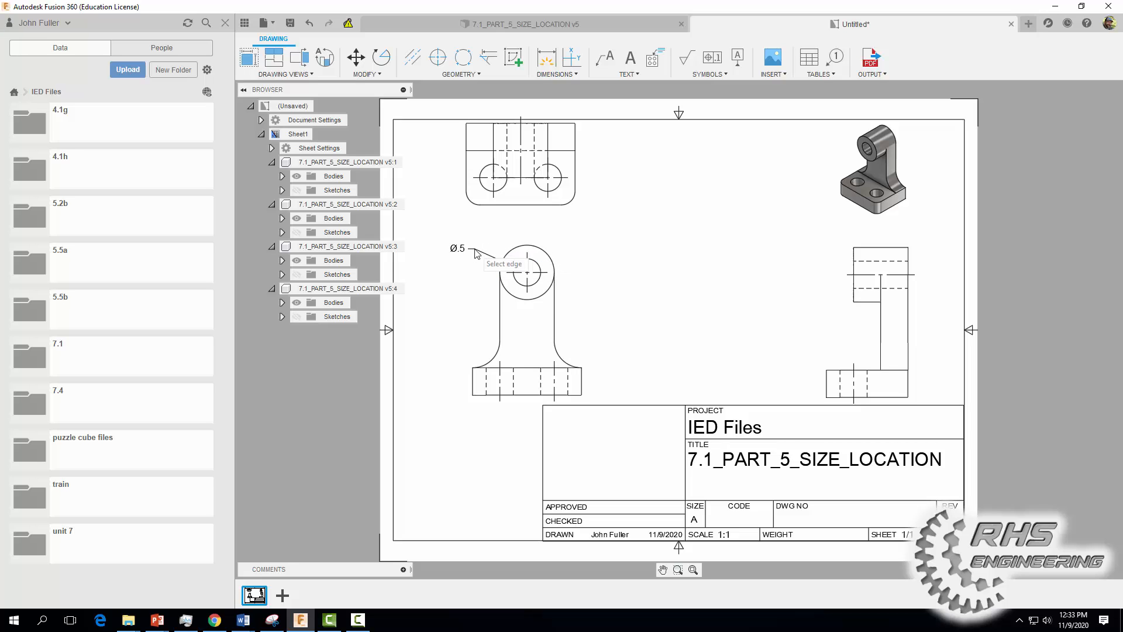
click(513, 254)
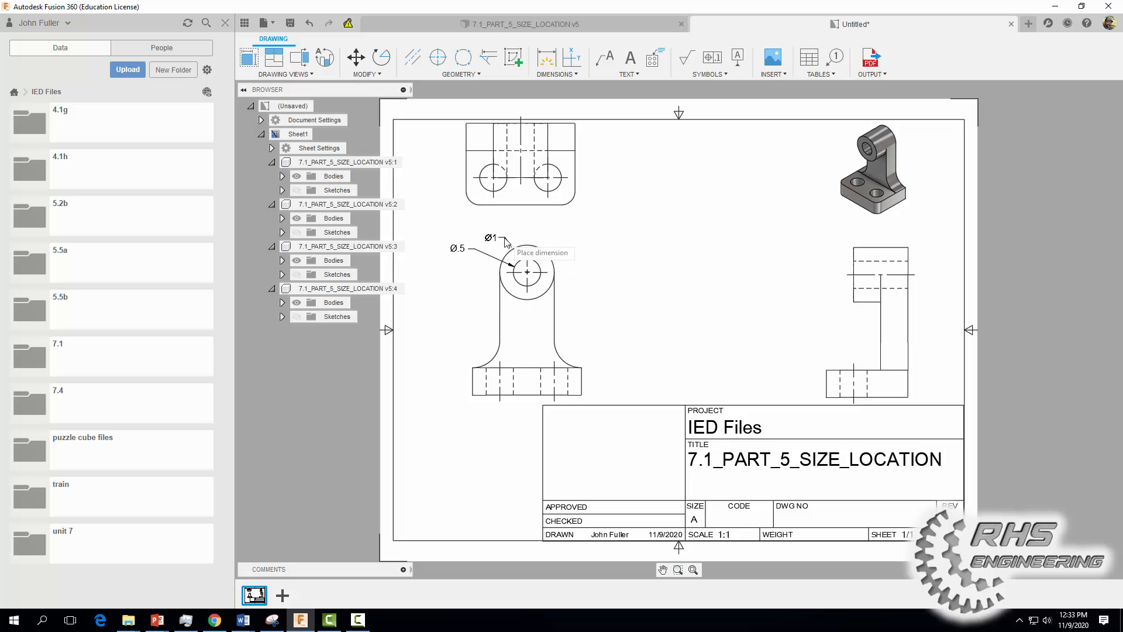
click(475, 235)
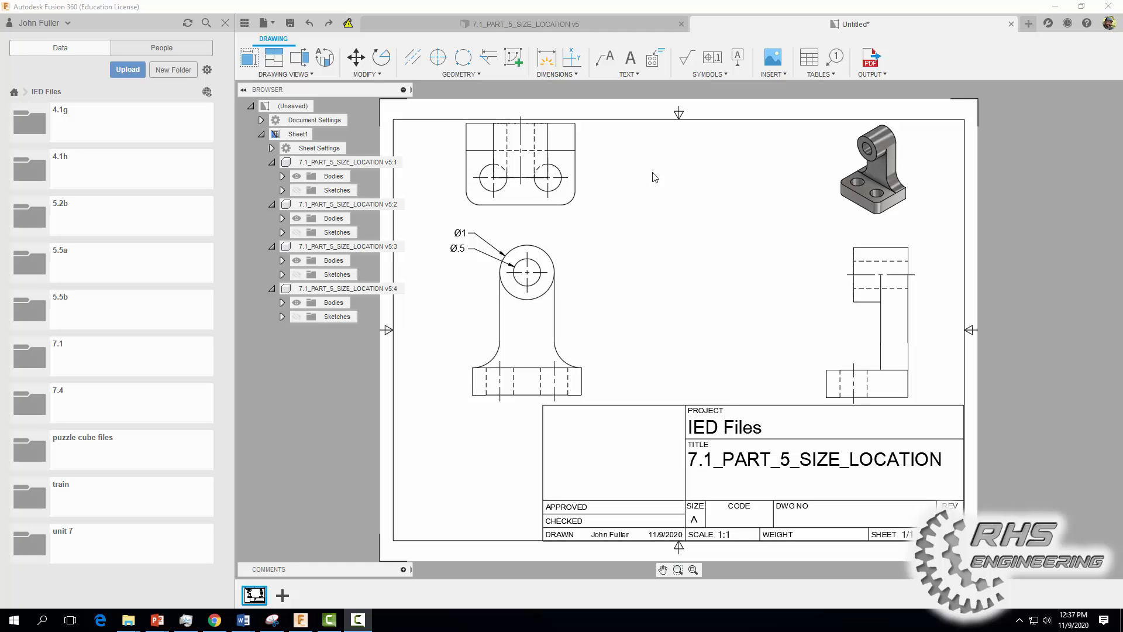
Step: Add a diameter dimension to the left base hole in the top view and make its text read "2 X Ø.5Thru"
click(554, 74)
click(560, 166)
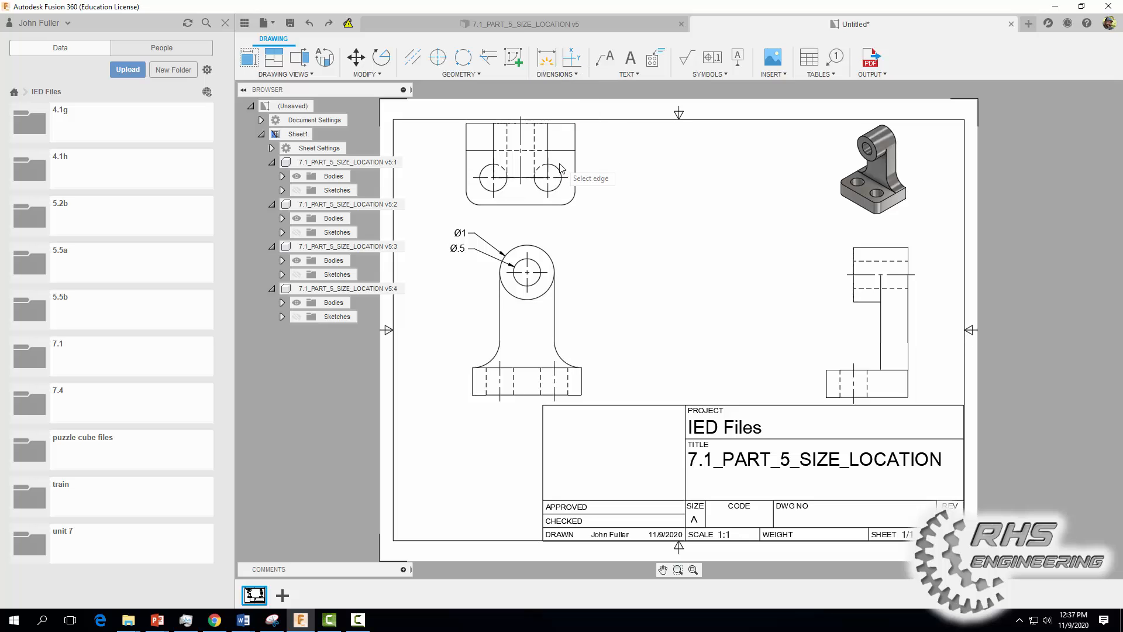
click(482, 168)
click(460, 150)
double_click(441, 149)
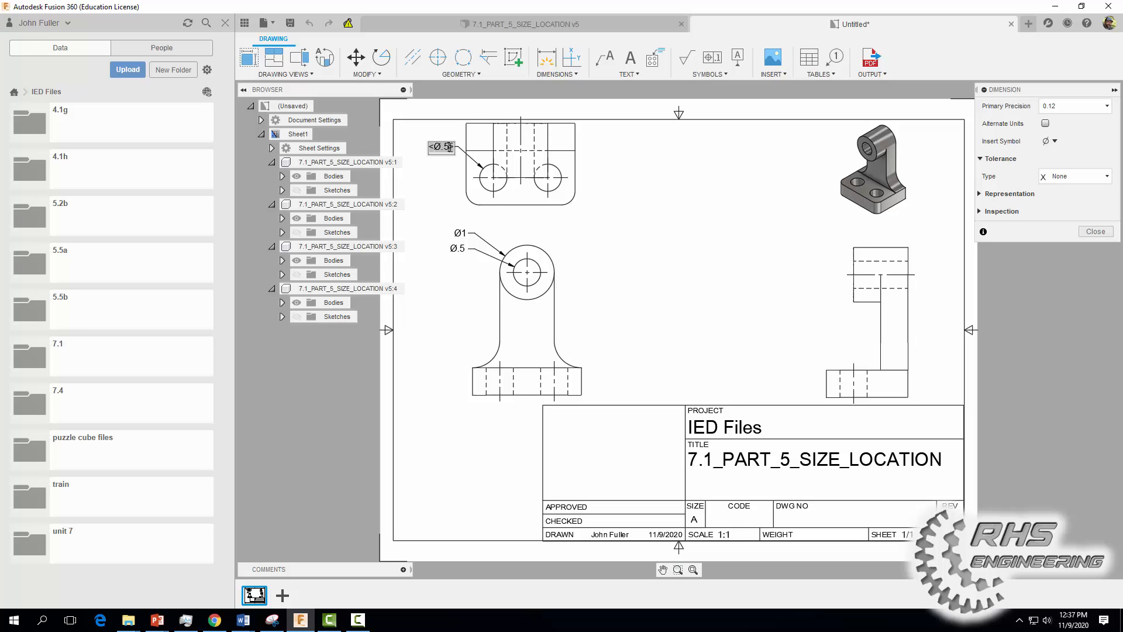
text(Thru)
key(Home)
text(2 X)
drag(408, 147, 423, 146)
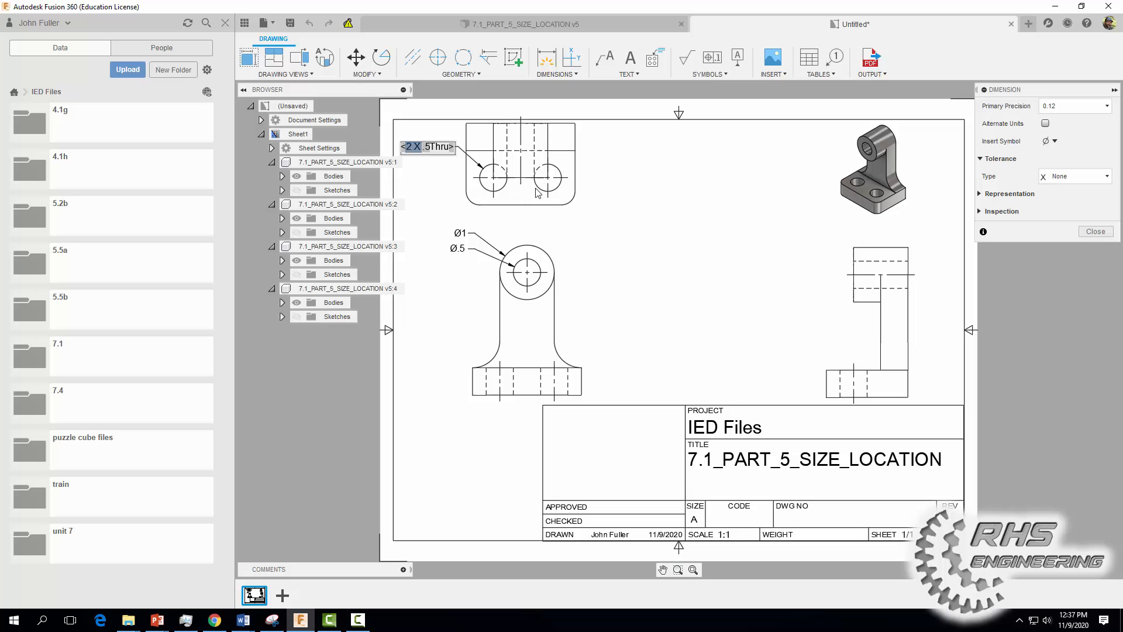
click(1090, 233)
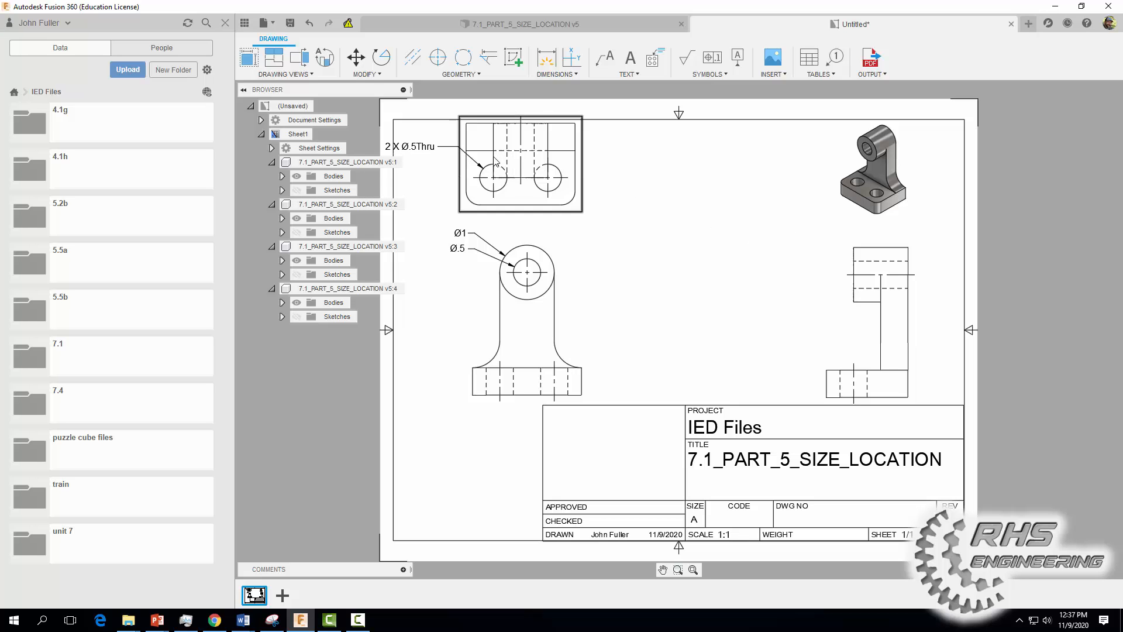
Step: Shift the top view and the front view slightly to the right, keeping them vertically aligned with each other
click(454, 153)
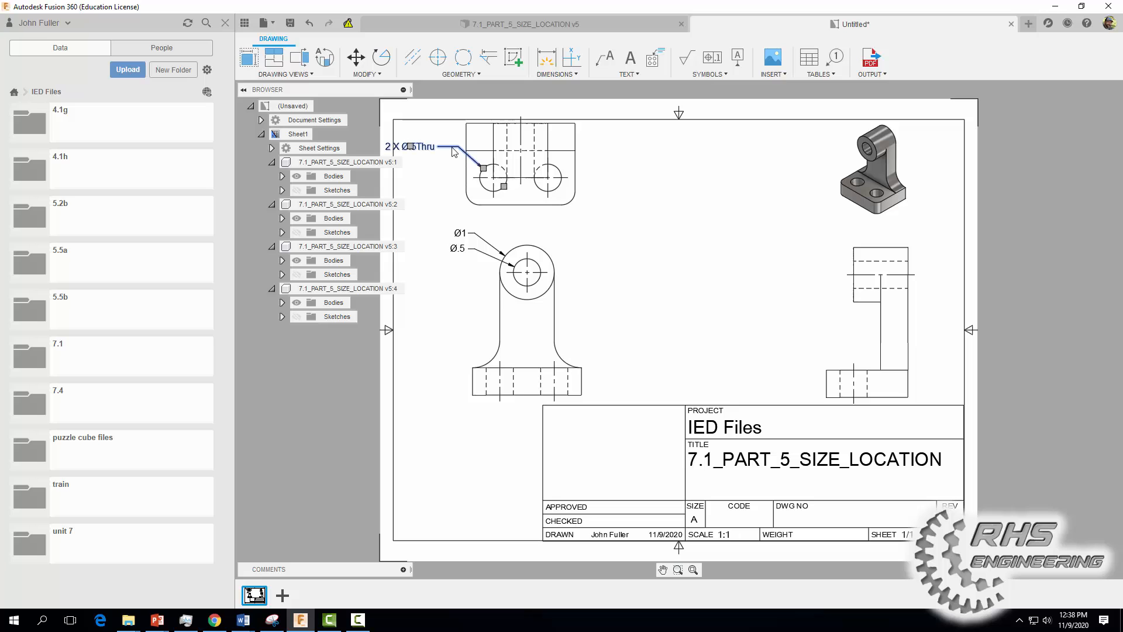
click(659, 184)
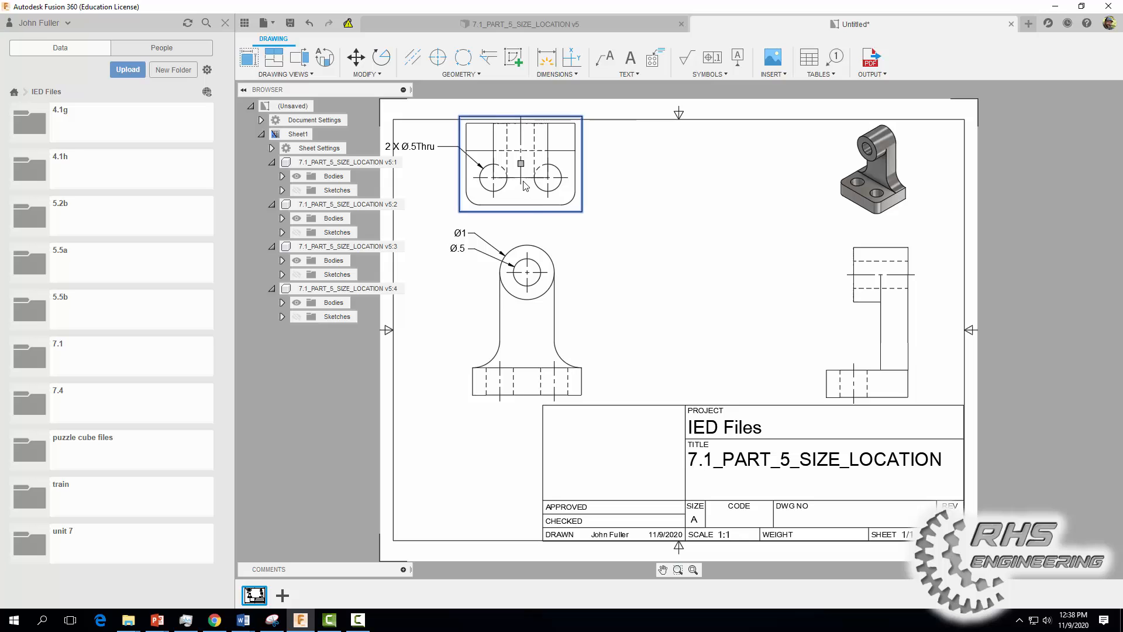
drag(522, 166, 541, 168)
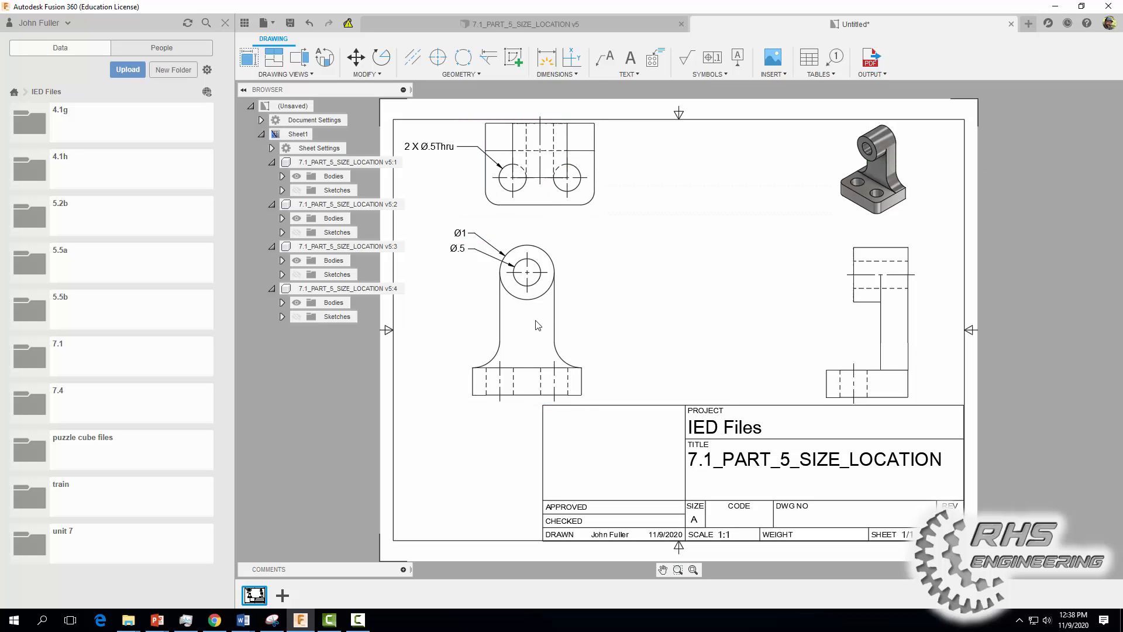
drag(528, 323, 540, 323)
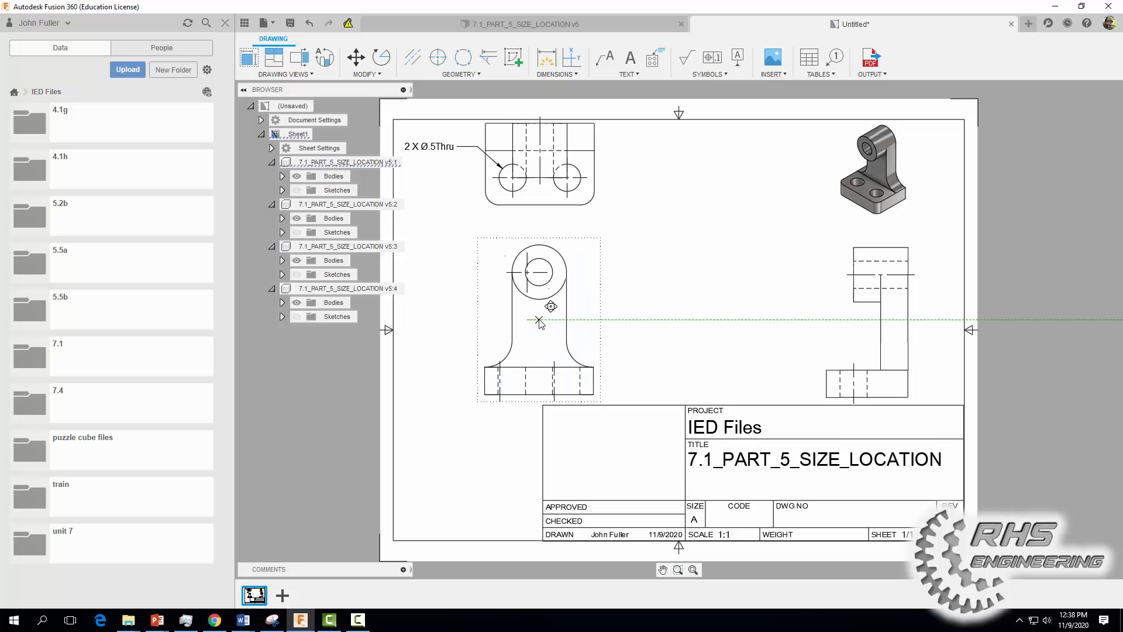
click(668, 343)
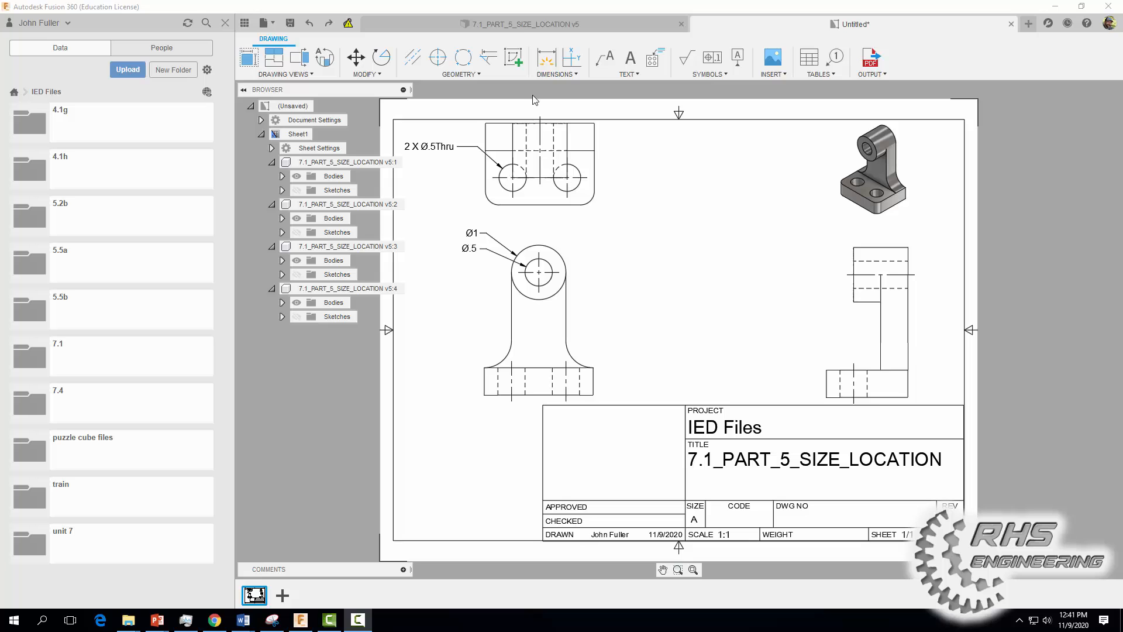
Step: Dimension the right base hole's center from the plate's right and front edges in the top view
click(543, 61)
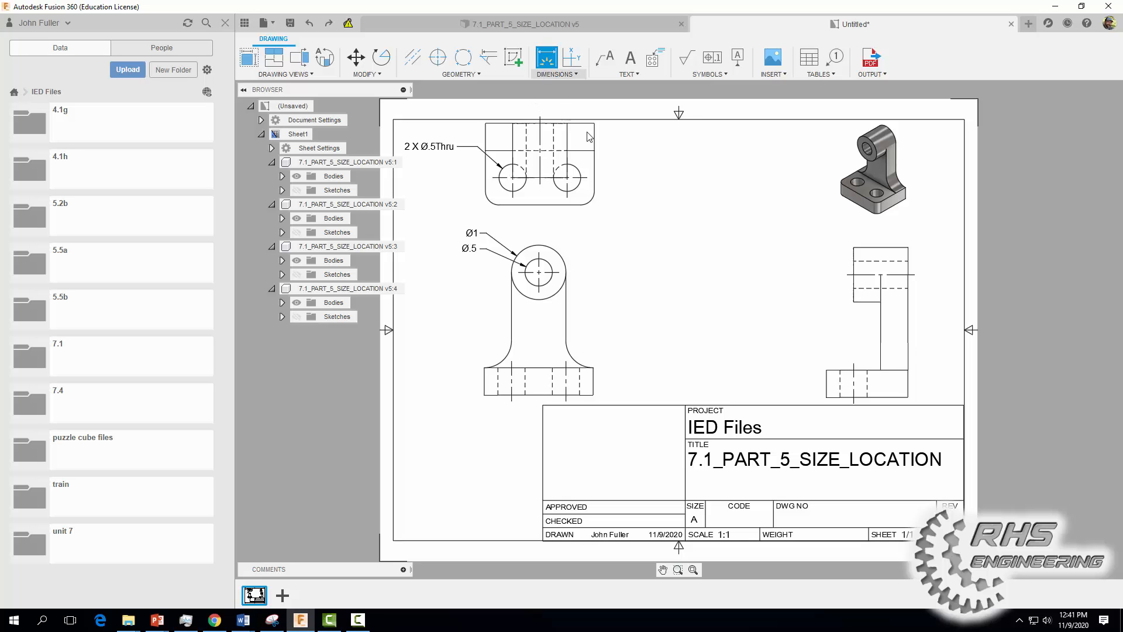
click(568, 177)
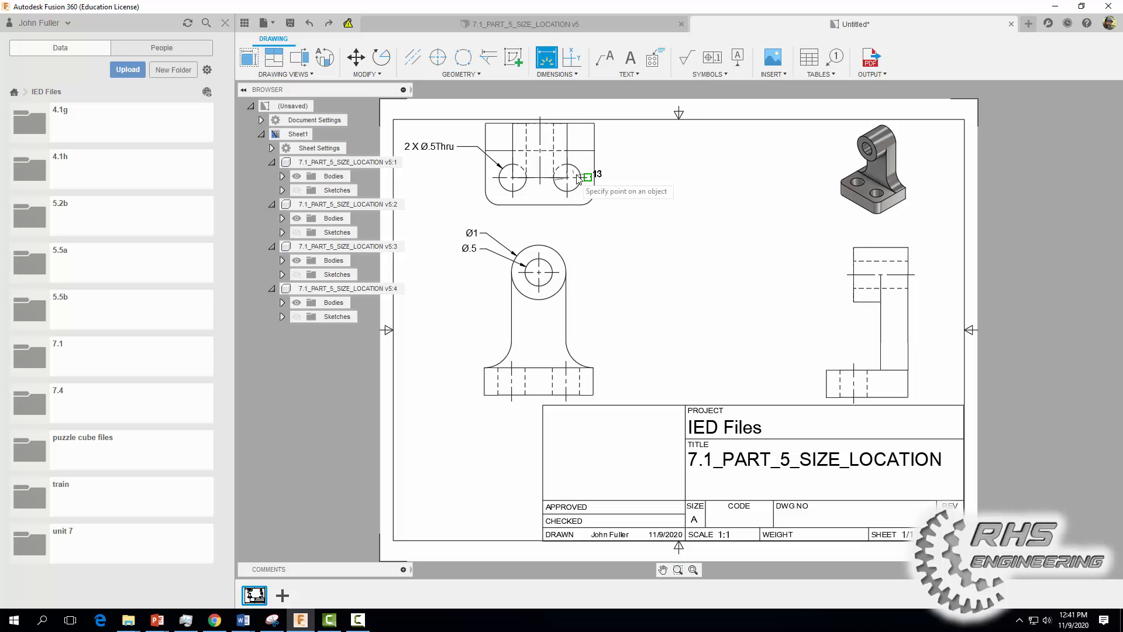
click(595, 174)
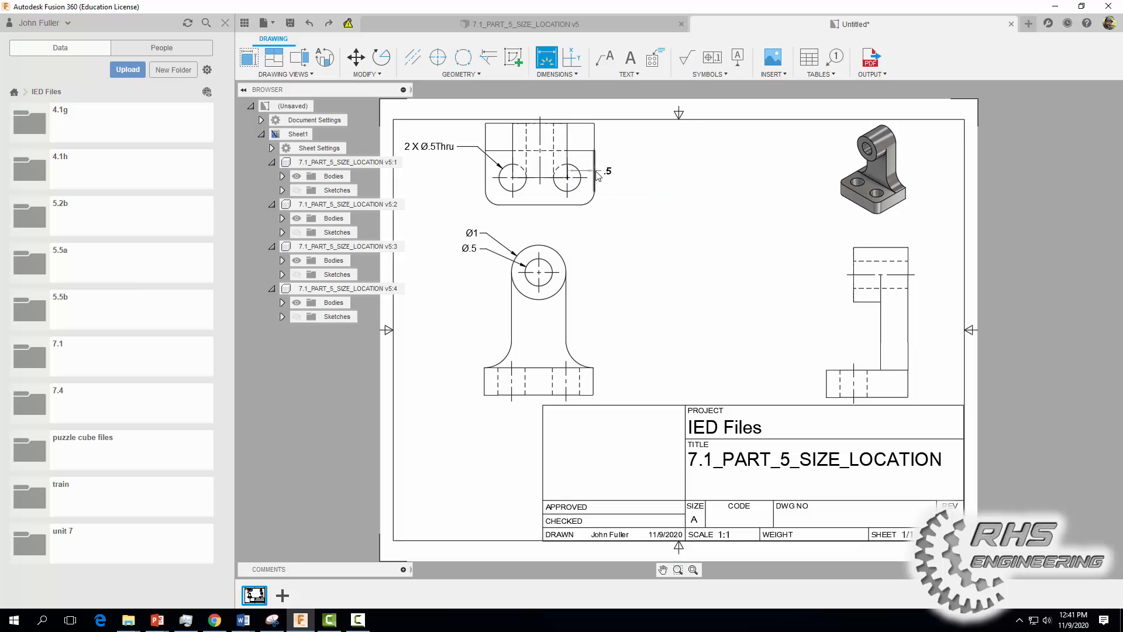
click(592, 220)
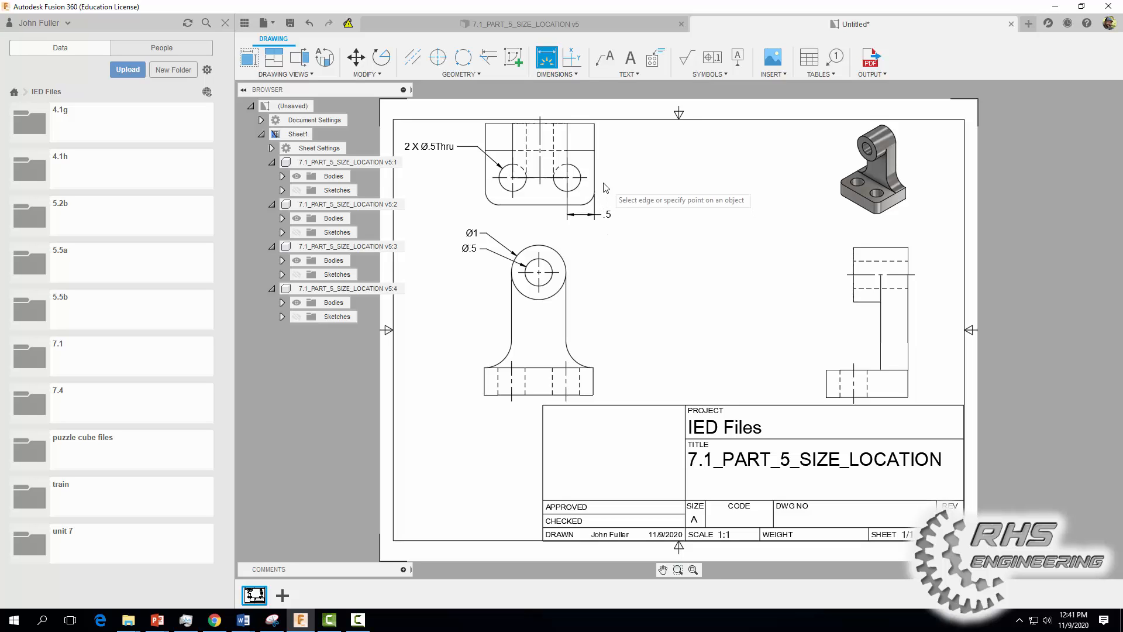
click(567, 177)
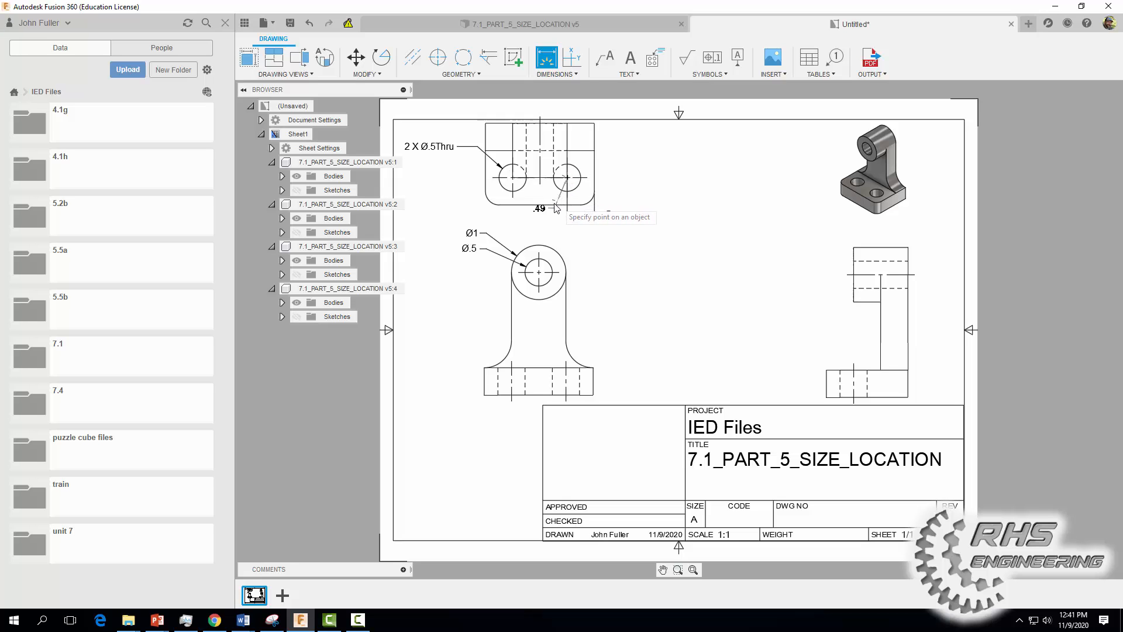
click(595, 187)
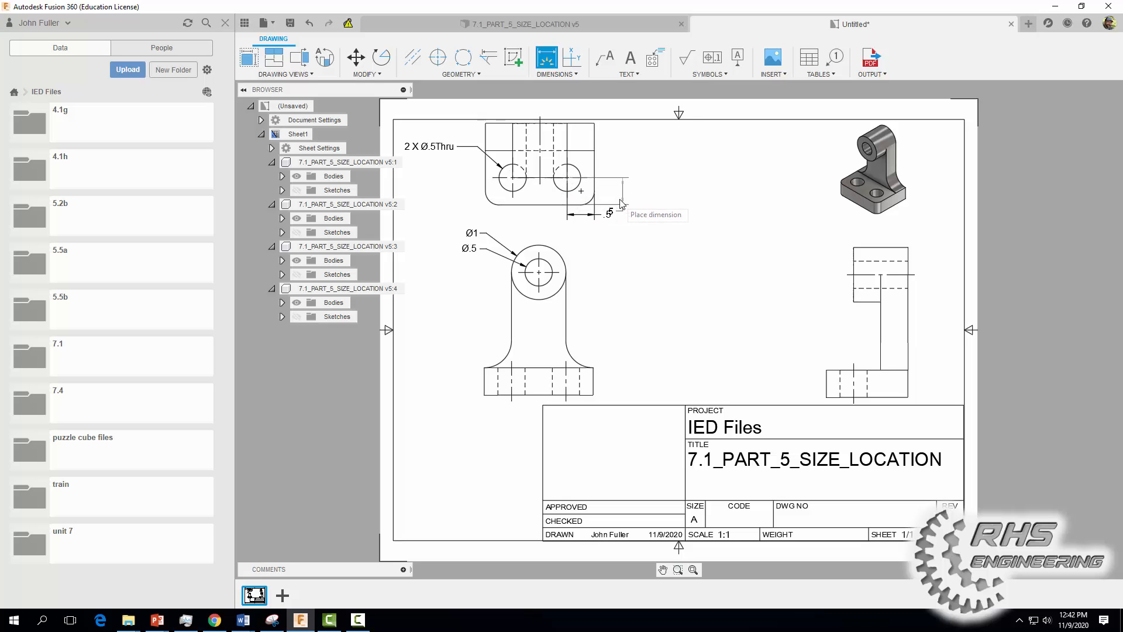
click(621, 203)
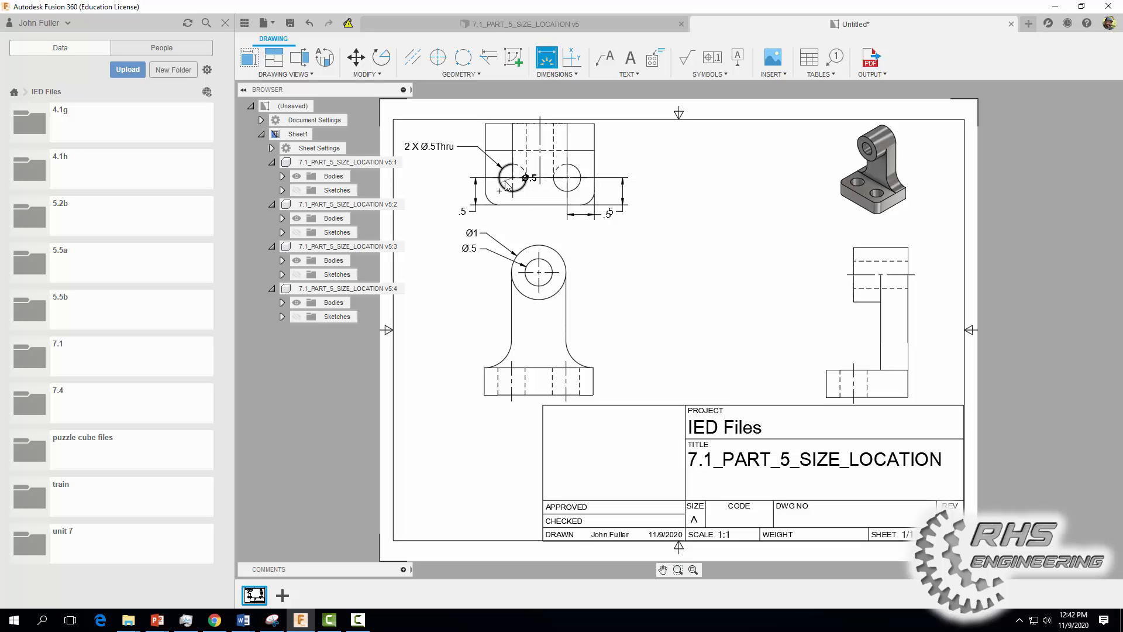
Step: Dimension the left base hole's center from the plate's left and front edges in the top view
click(486, 175)
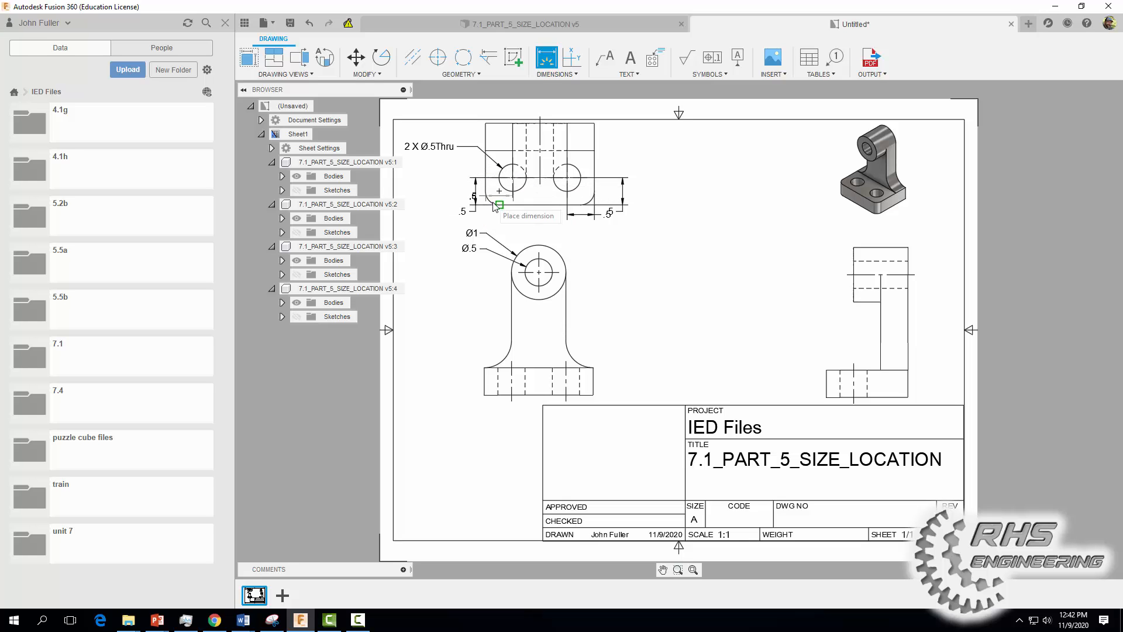
click(497, 214)
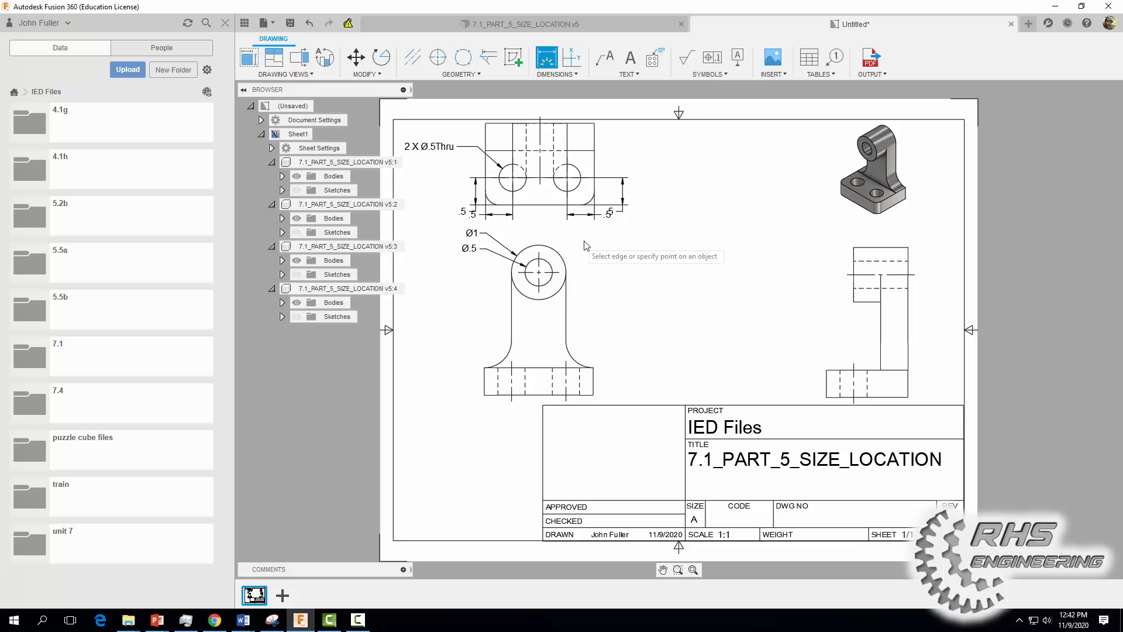
key(Escape)
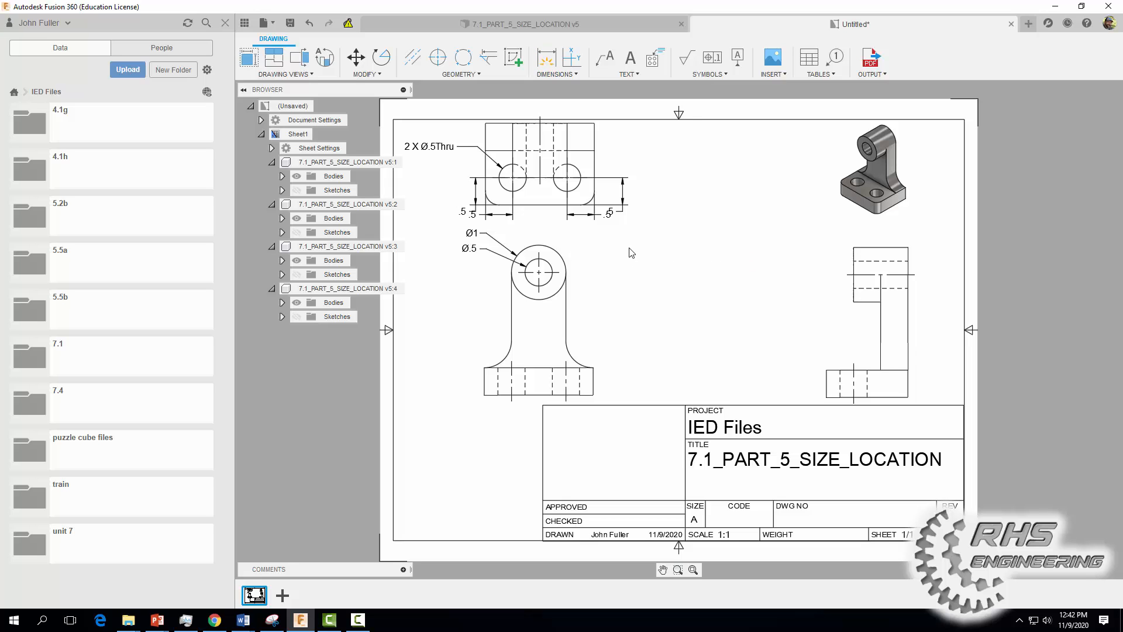
Step: Move the text of the left hole's vertical dimension in the top view between its extension lines
click(464, 213)
drag(464, 214, 476, 191)
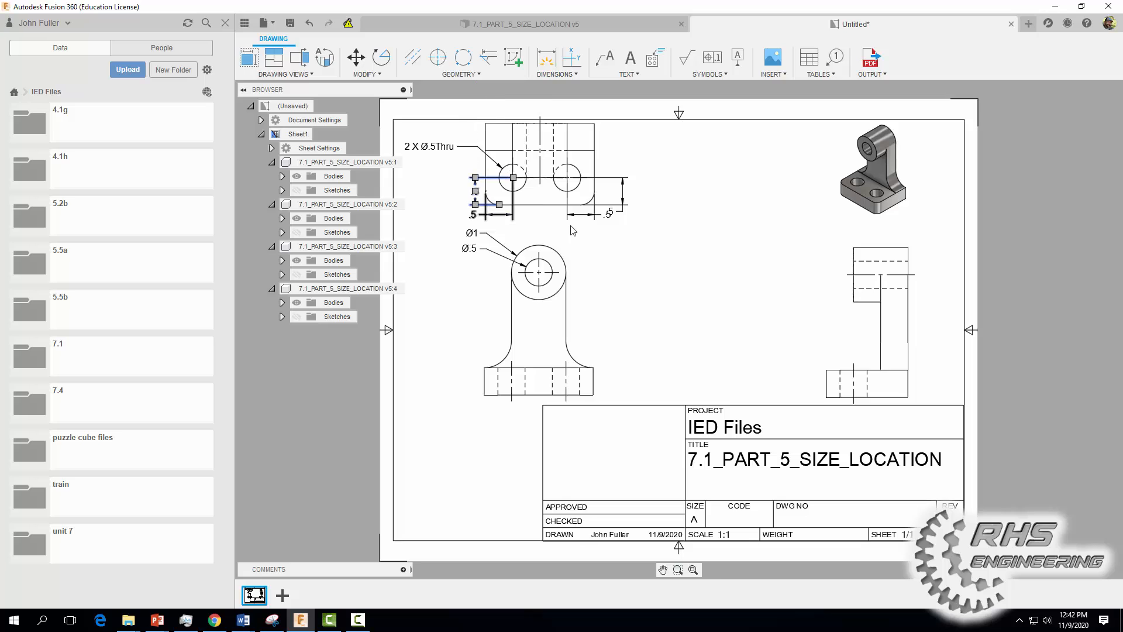
key(Escape)
Step: Move the text of the right hole's vertical dimension between its extension lines, with the arrows outside
click(613, 211)
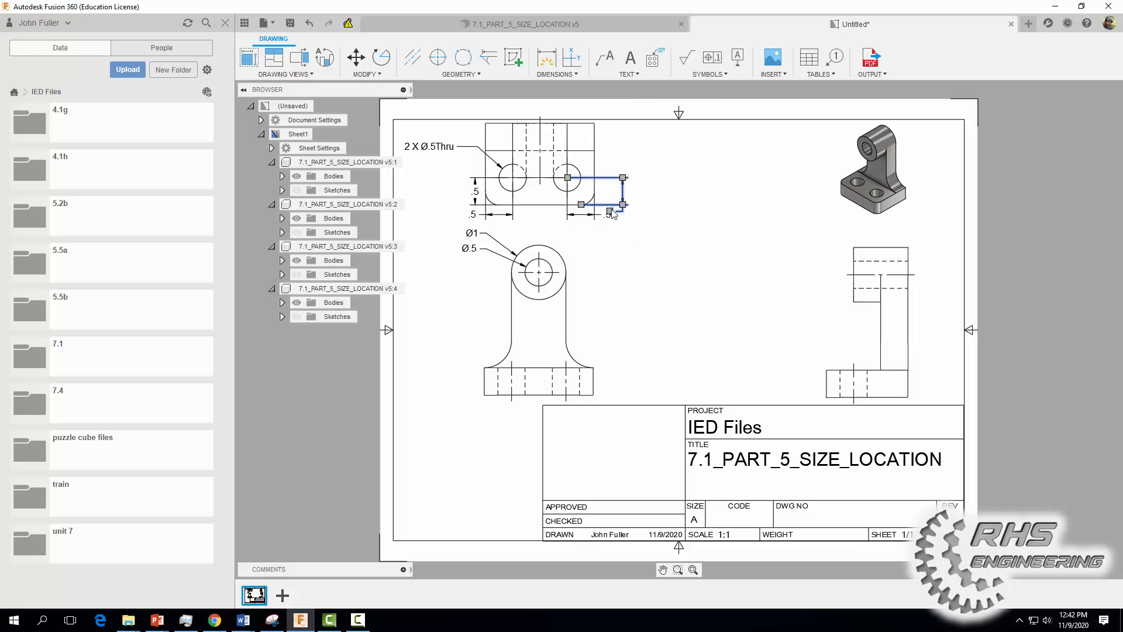
drag(611, 211, 623, 197)
key(Escape)
click(623, 183)
drag(624, 177, 616, 183)
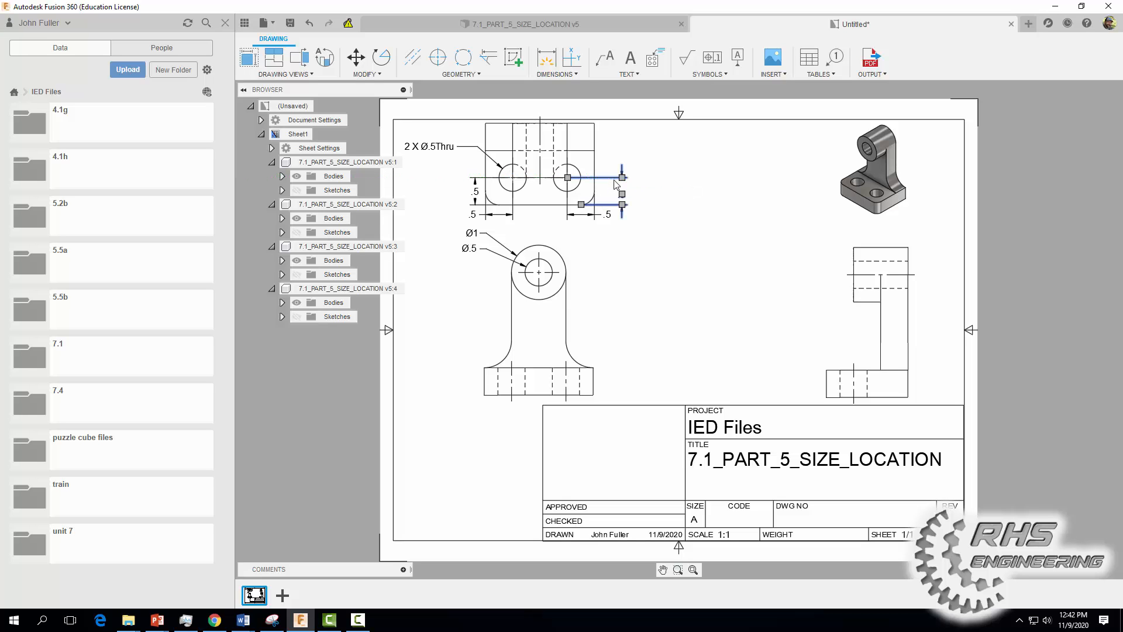
click(628, 263)
Step: Move the texts of the left and right holes' horizontal dimensions in the top view between their extension lines
click(474, 216)
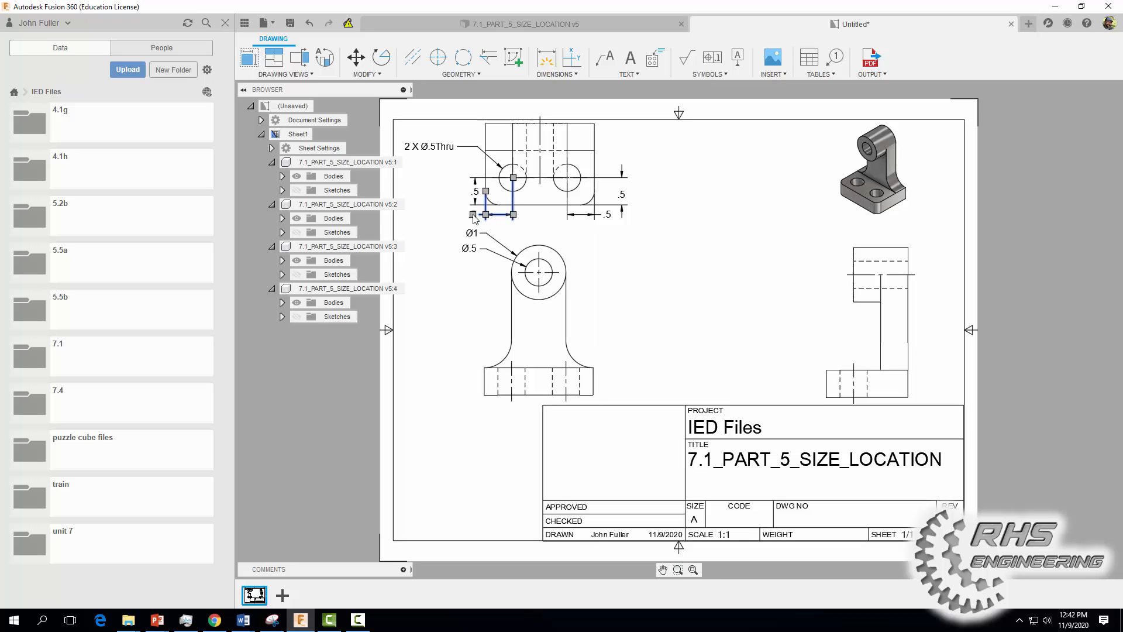
click(474, 214)
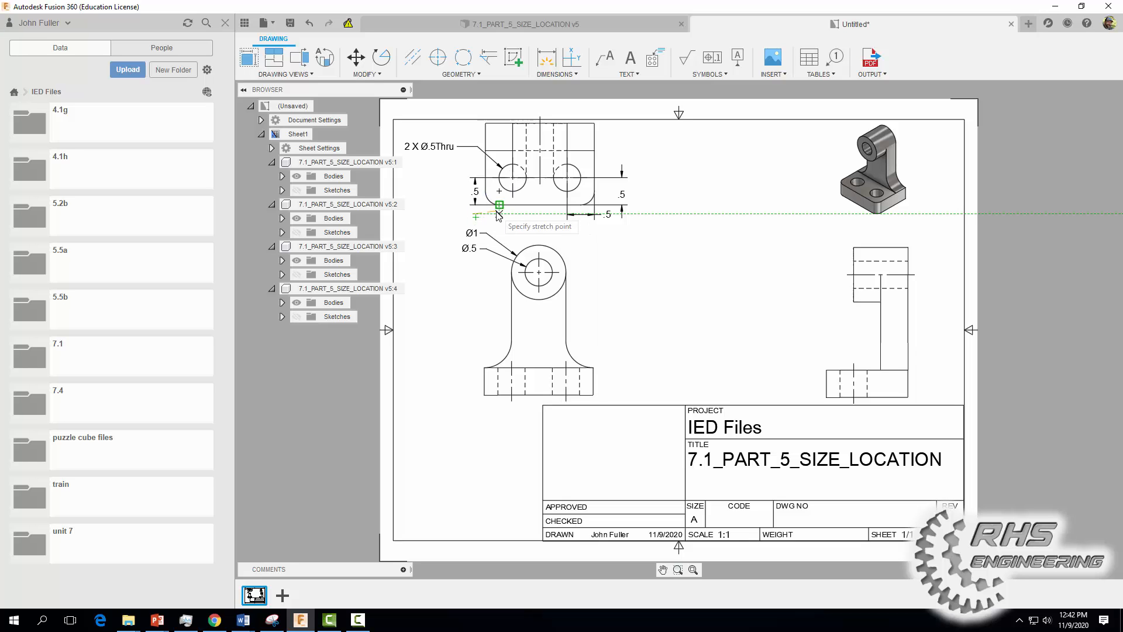
click(513, 177)
click(594, 243)
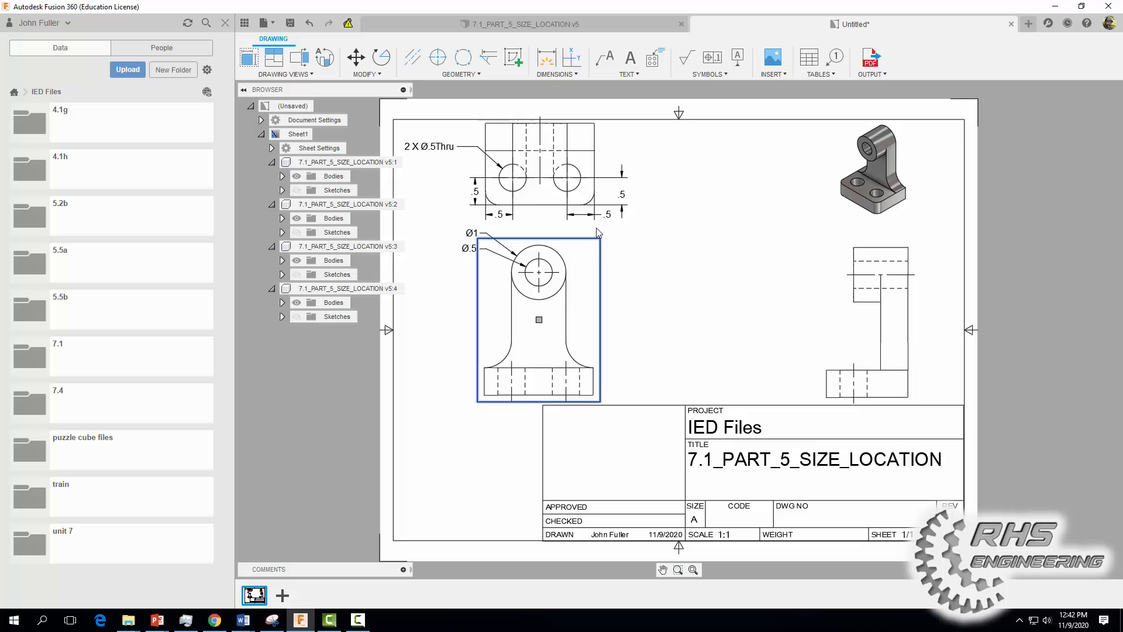
click(606, 215)
click(606, 215)
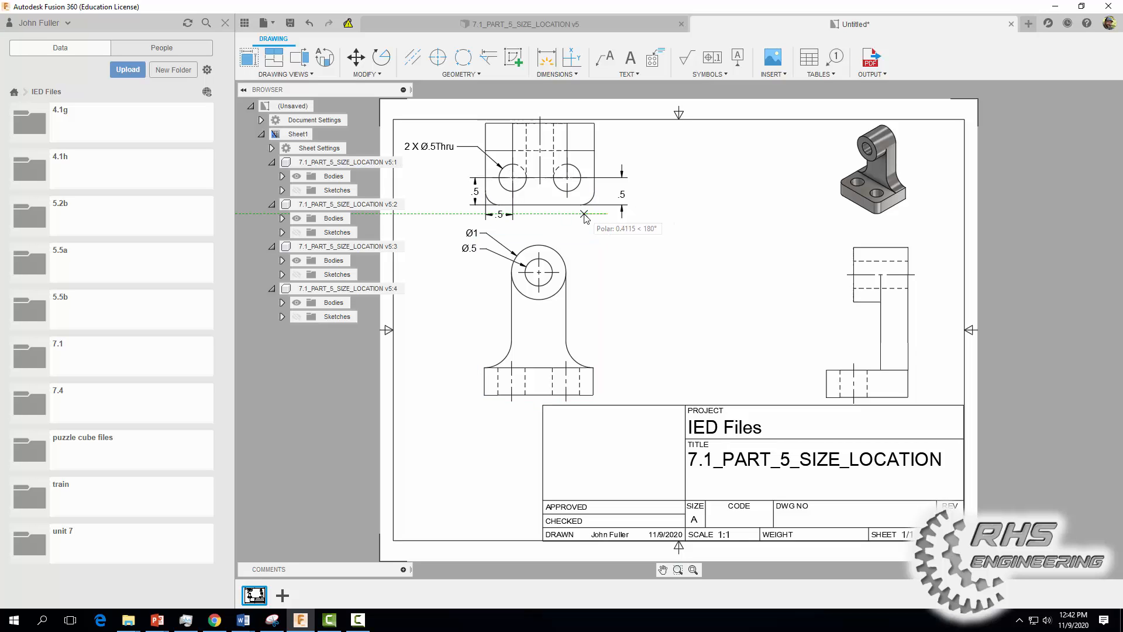
click(566, 177)
click(626, 237)
Step: Move the right hole's vertical dimension in the top view closer to the plate's right edge
click(621, 194)
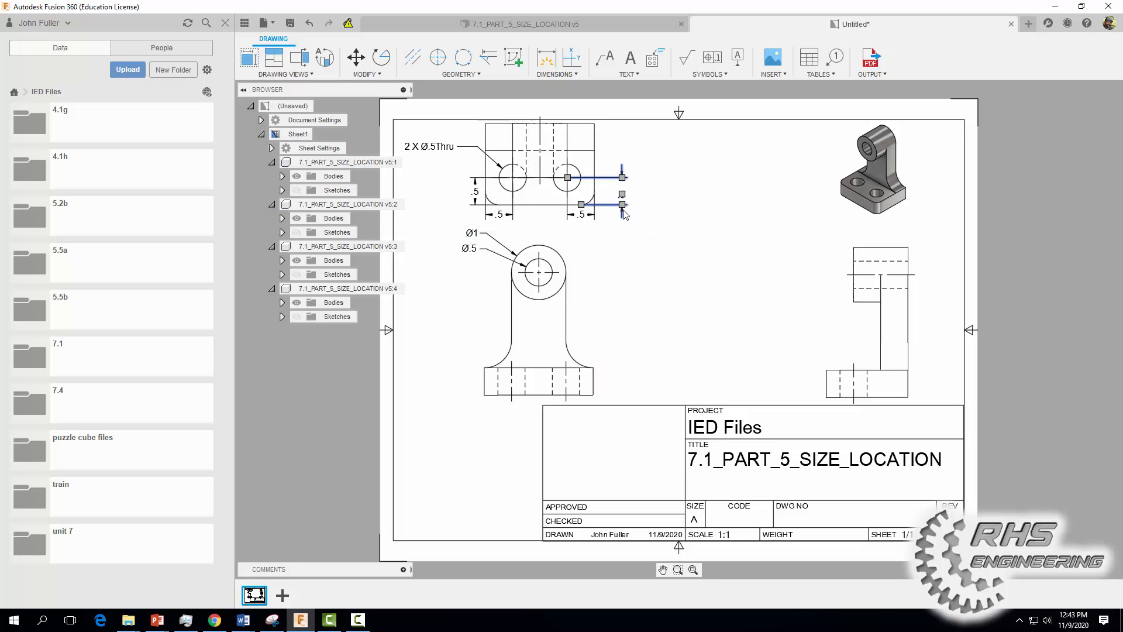
click(622, 194)
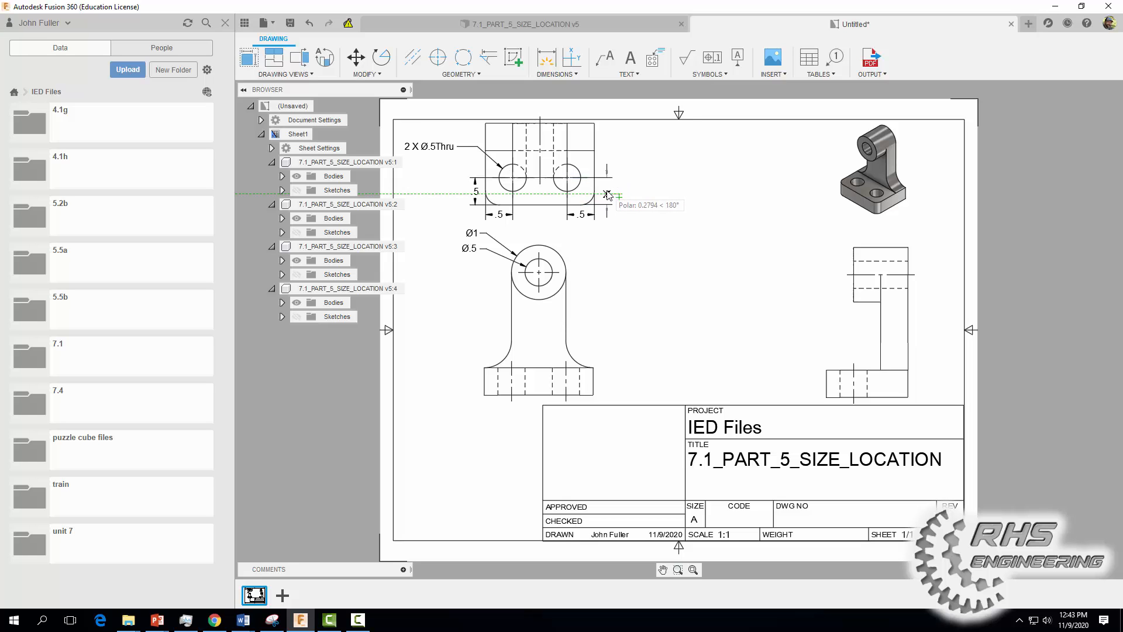
click(611, 195)
click(635, 240)
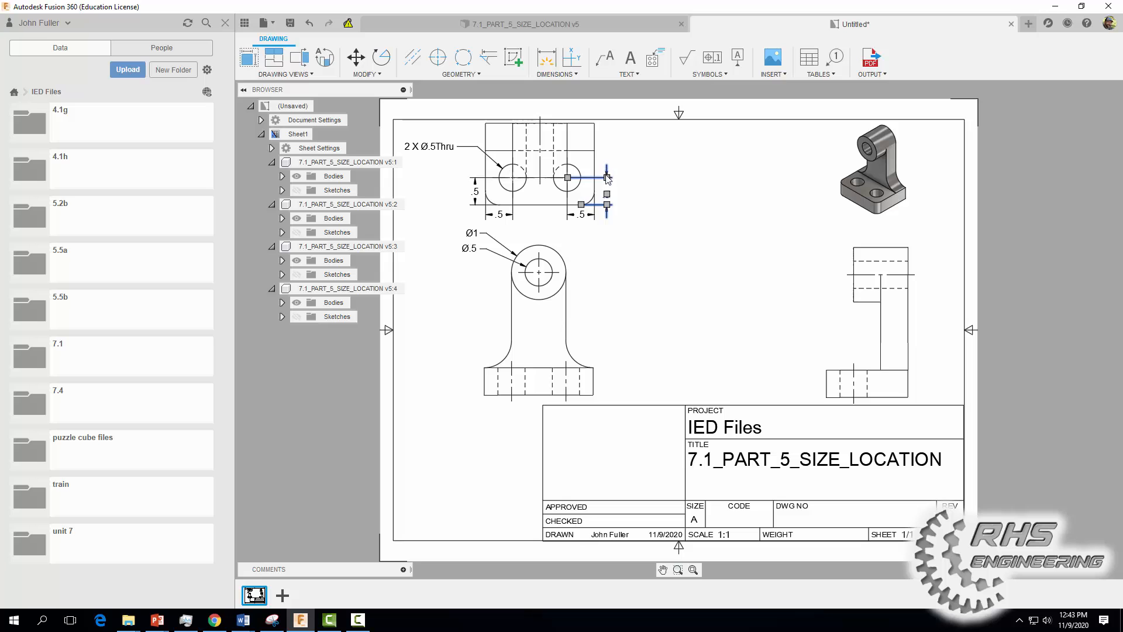
click(607, 208)
click(607, 205)
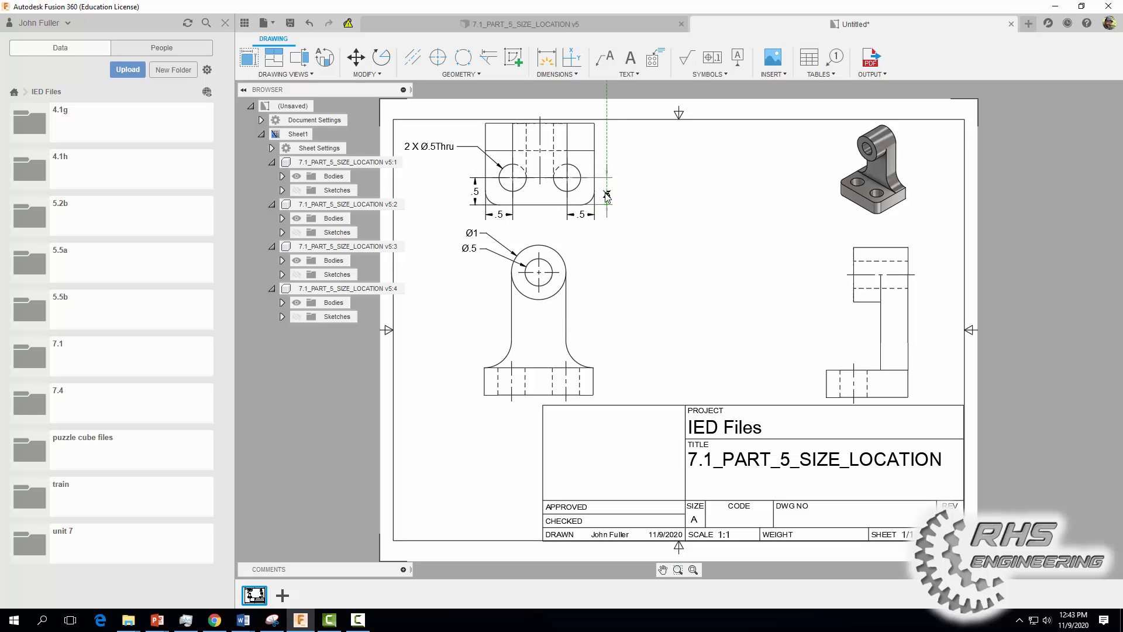
key(Escape)
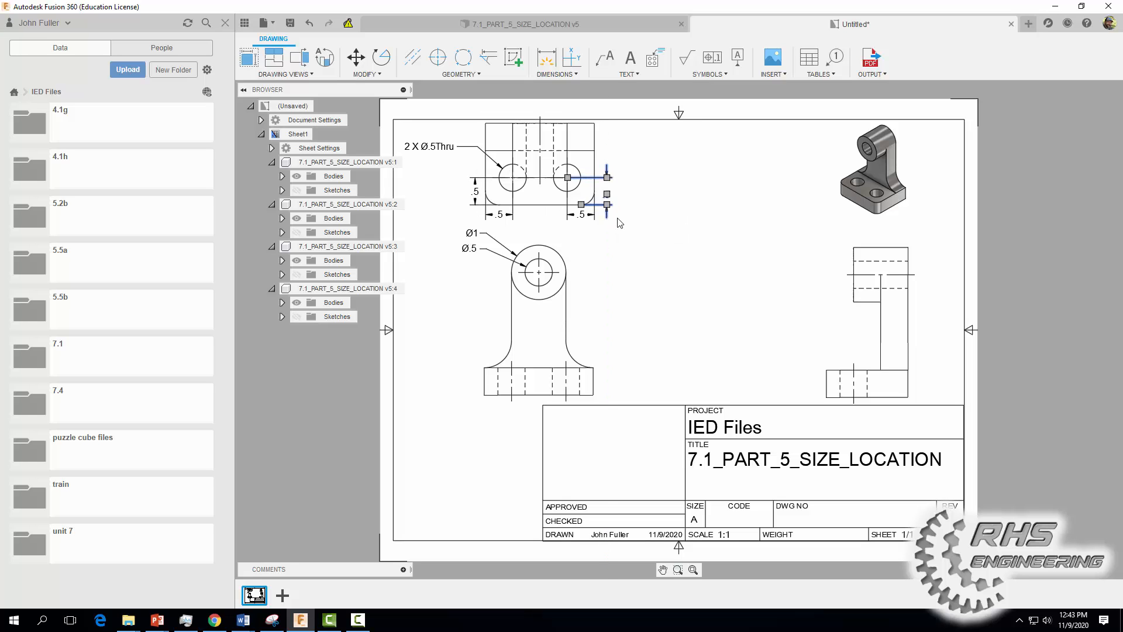
key(Escape)
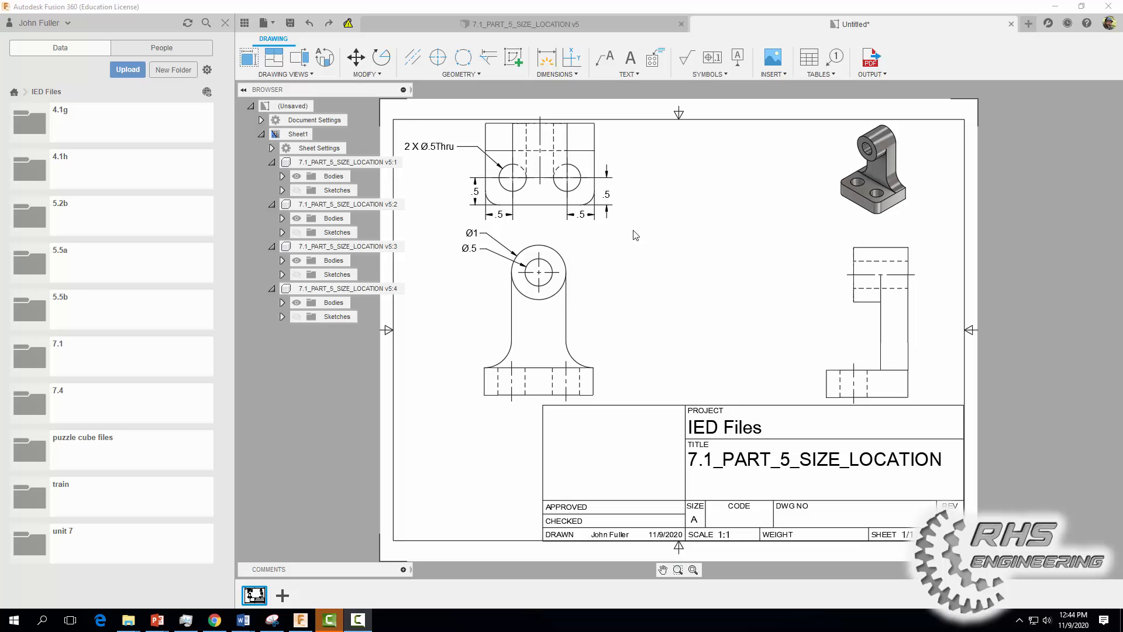
Step: Reposition the right hole's vertical dimension in the top view so its text and arrows sit between the extension lines
click(606, 194)
click(606, 194)
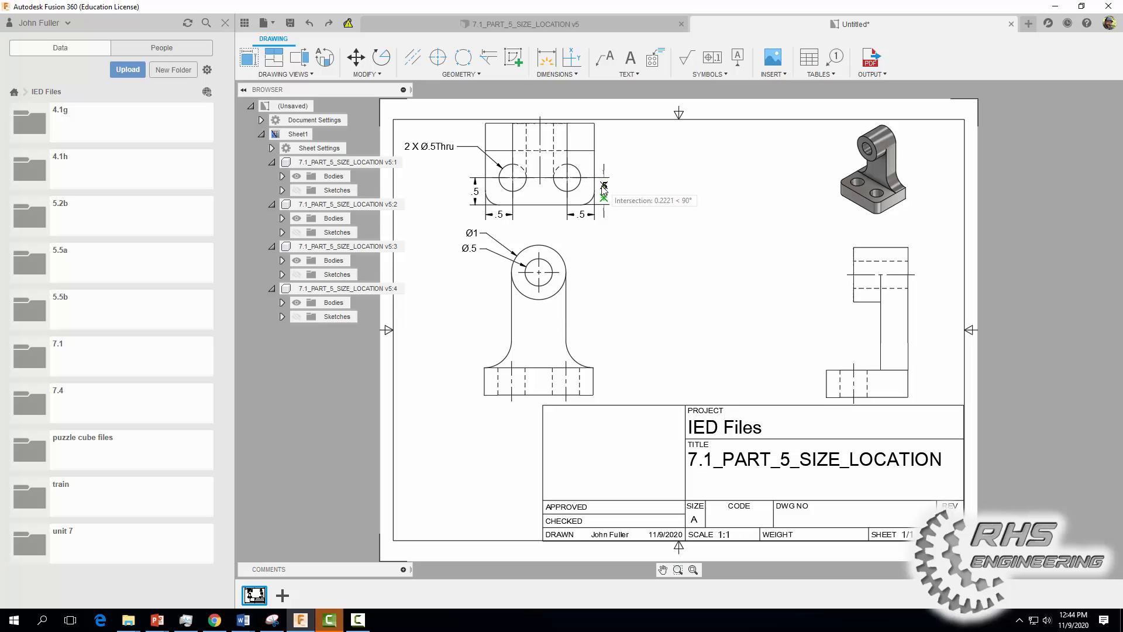
click(604, 193)
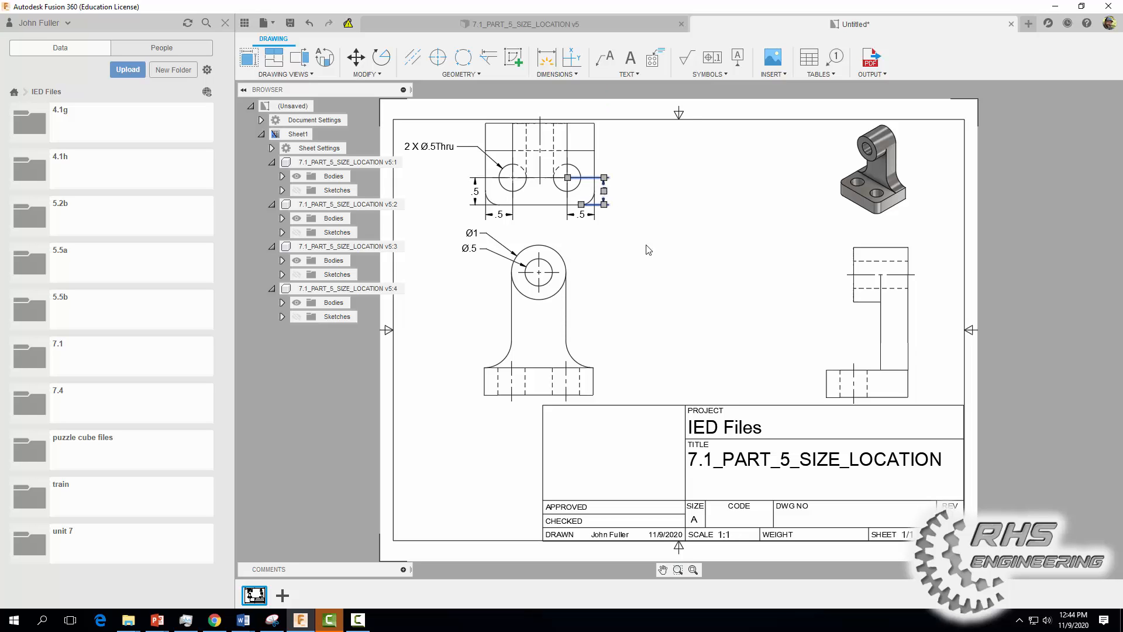
key(Escape)
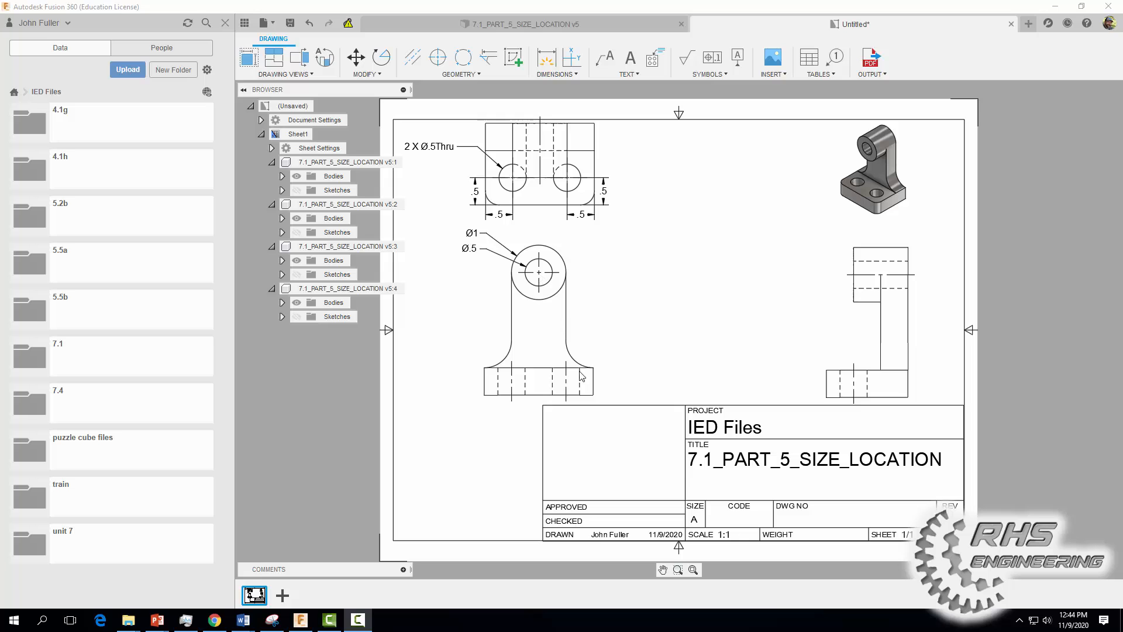
Step: Dimension the horizontal distance from the upper hole's center to the base's right edge in the front view, placed above the view
click(547, 57)
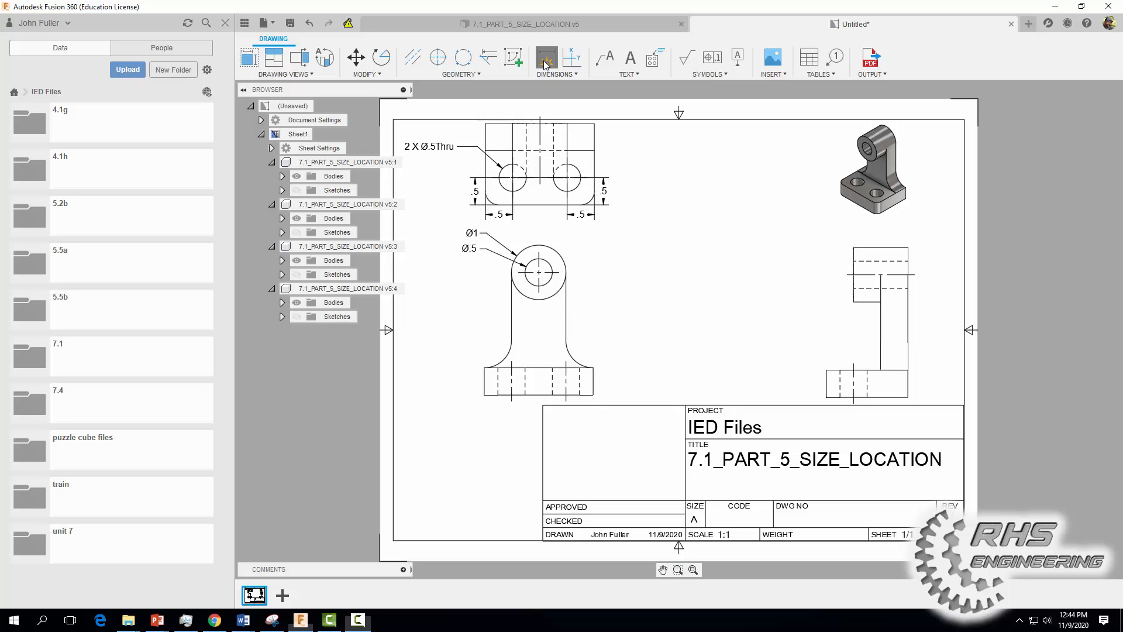
click(547, 280)
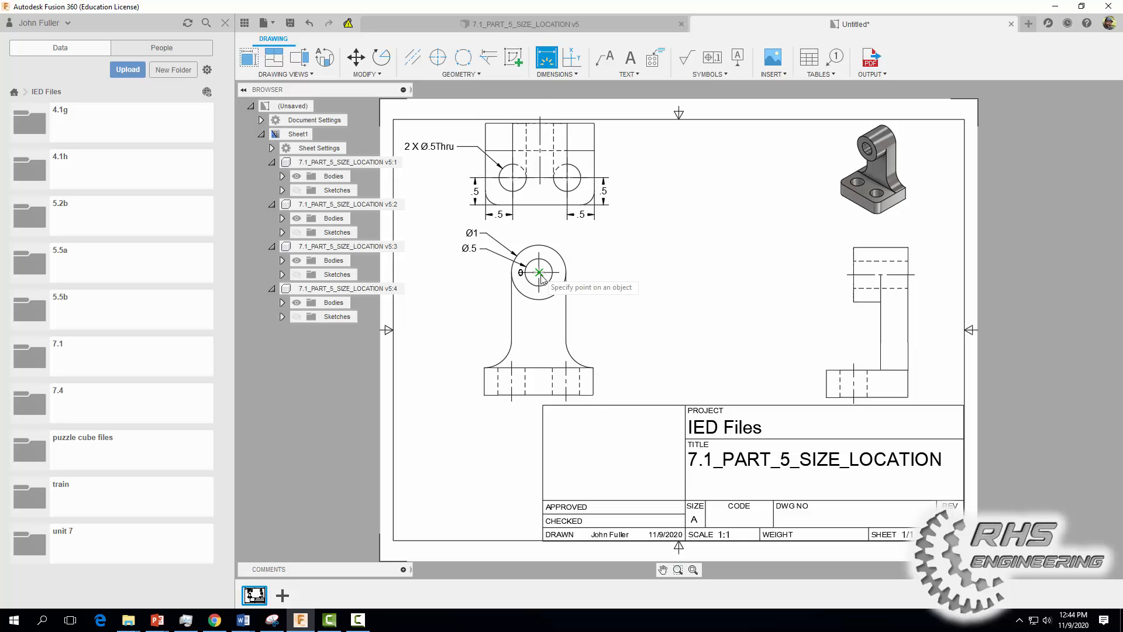
click(539, 272)
click(594, 369)
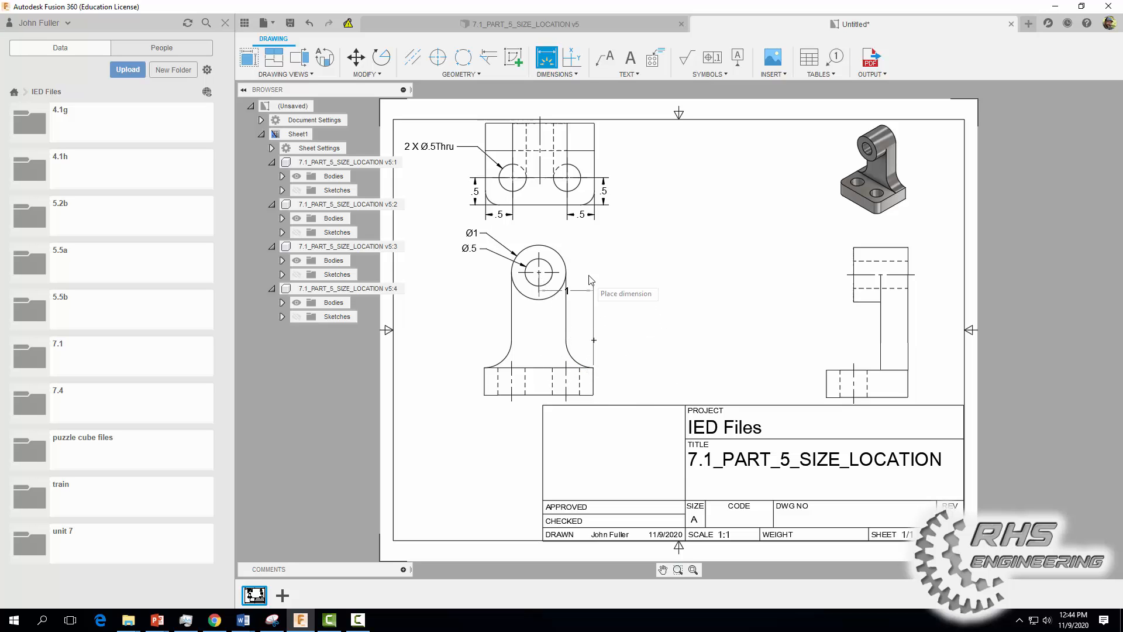
click(585, 241)
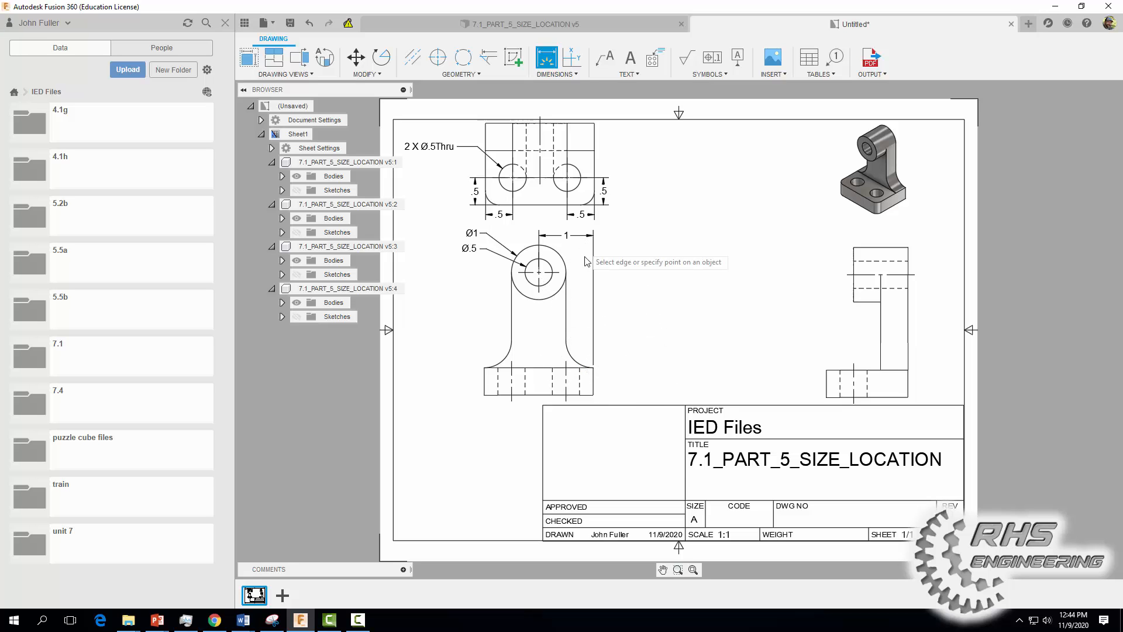
Step: Dimension the height of the upper hole's center above the base's bottom edge in the front view, placed right of the view
click(539, 272)
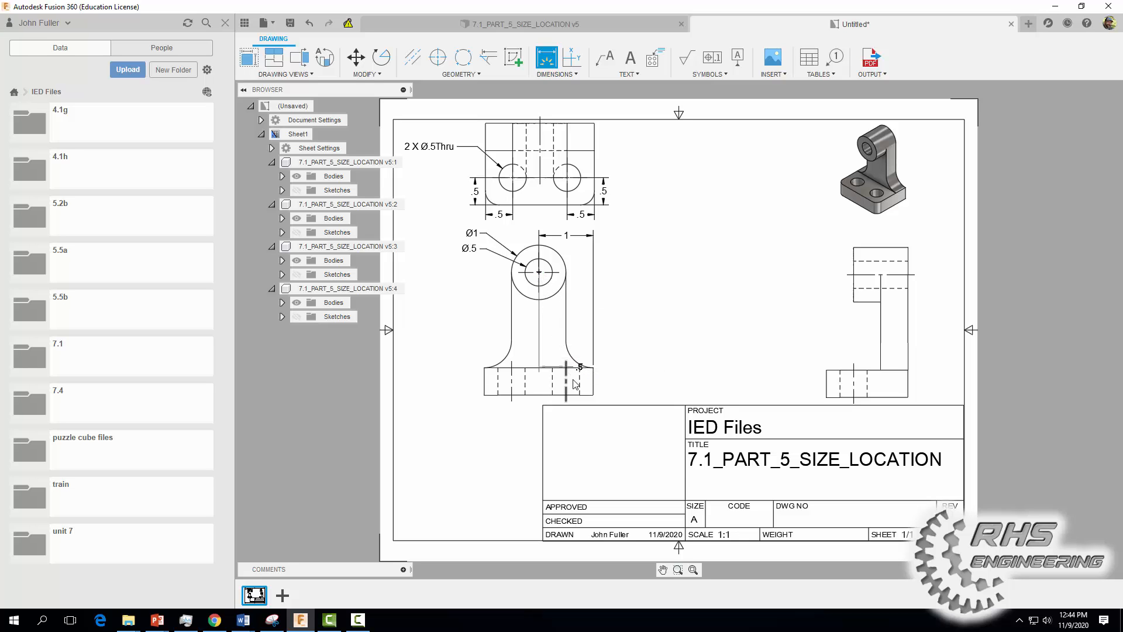
click(535, 394)
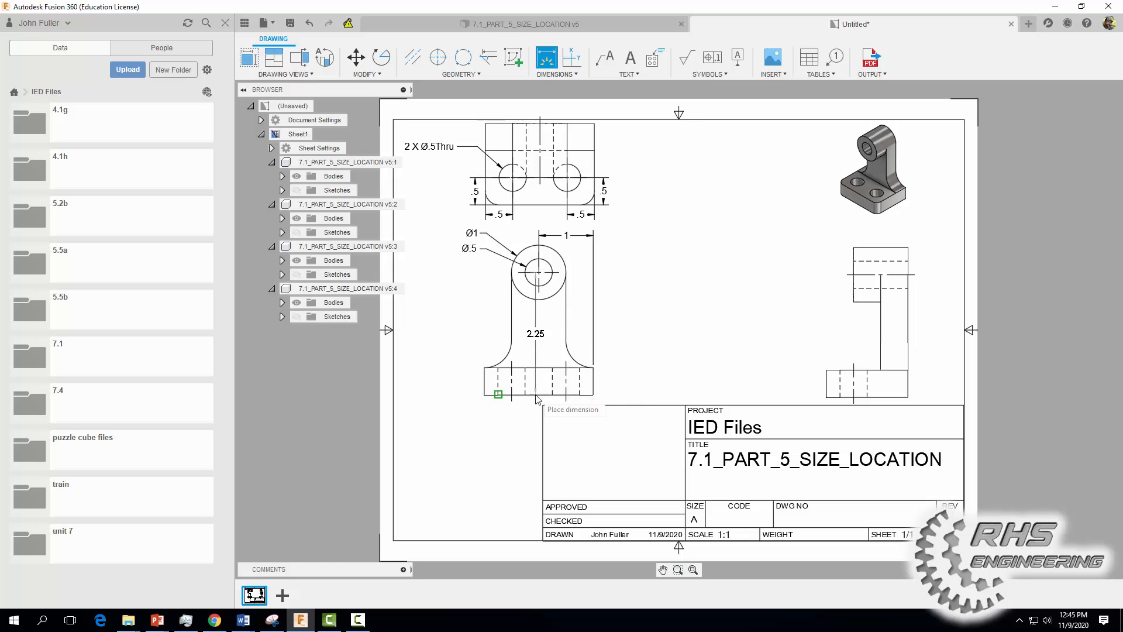
click(630, 392)
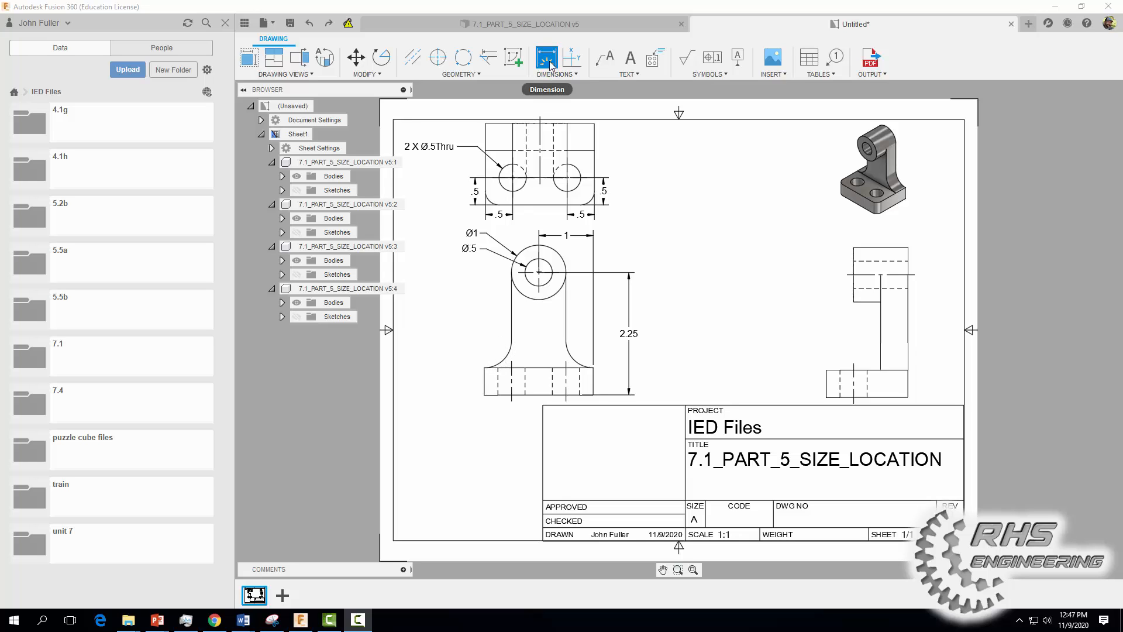
Step: Add a radius dimension to the left fillet above the base in the front view and prefix its text with "2 X"
click(505, 359)
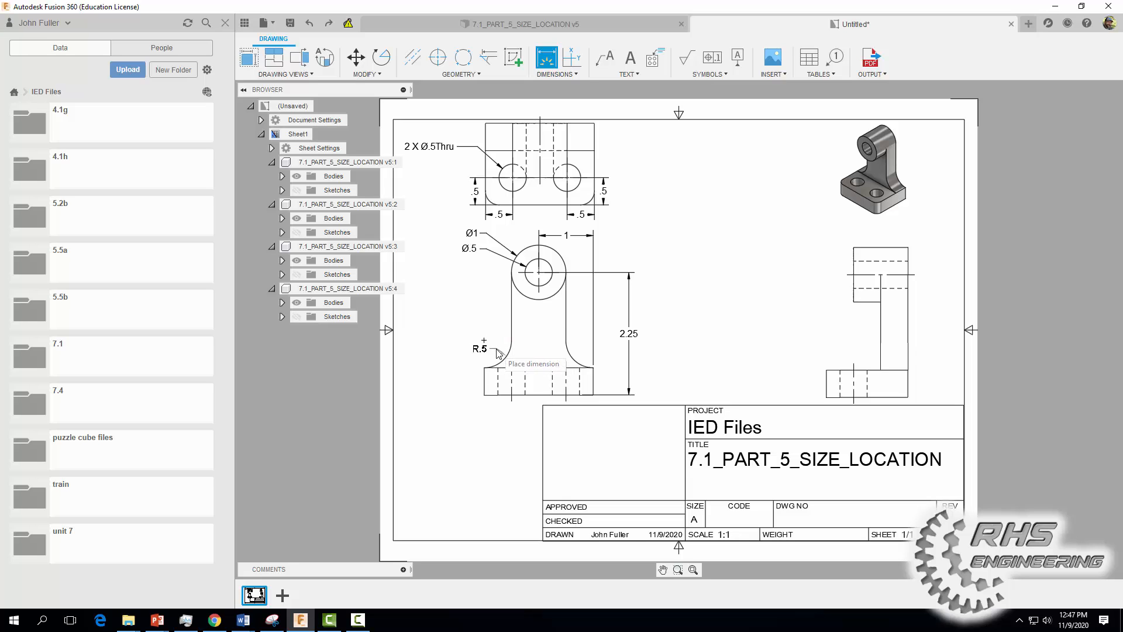
click(480, 355)
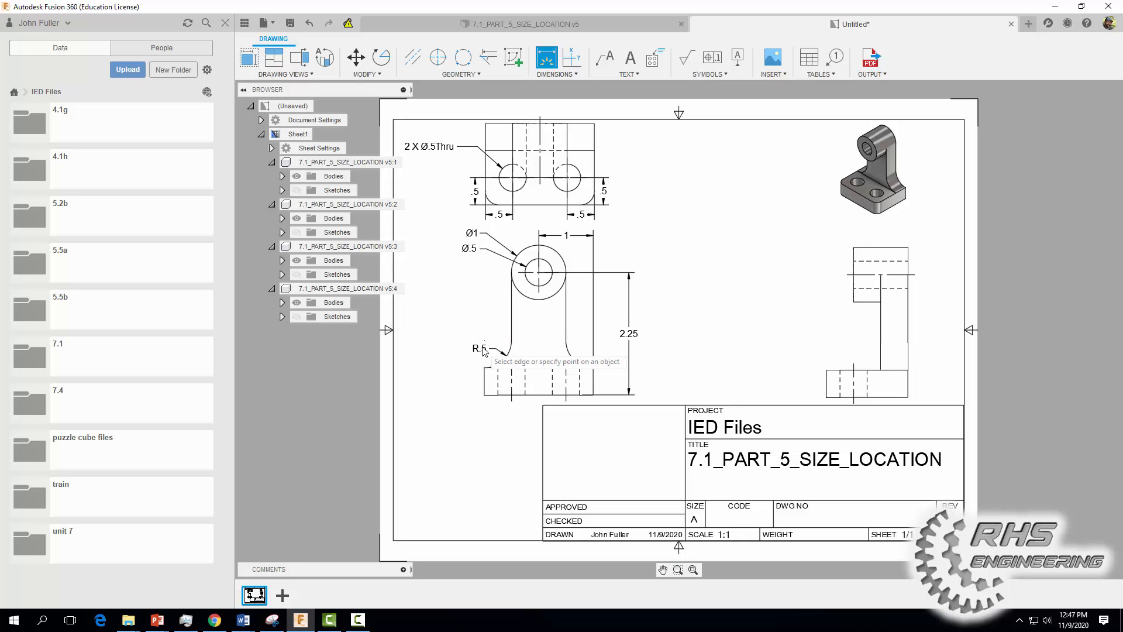
key(Escape)
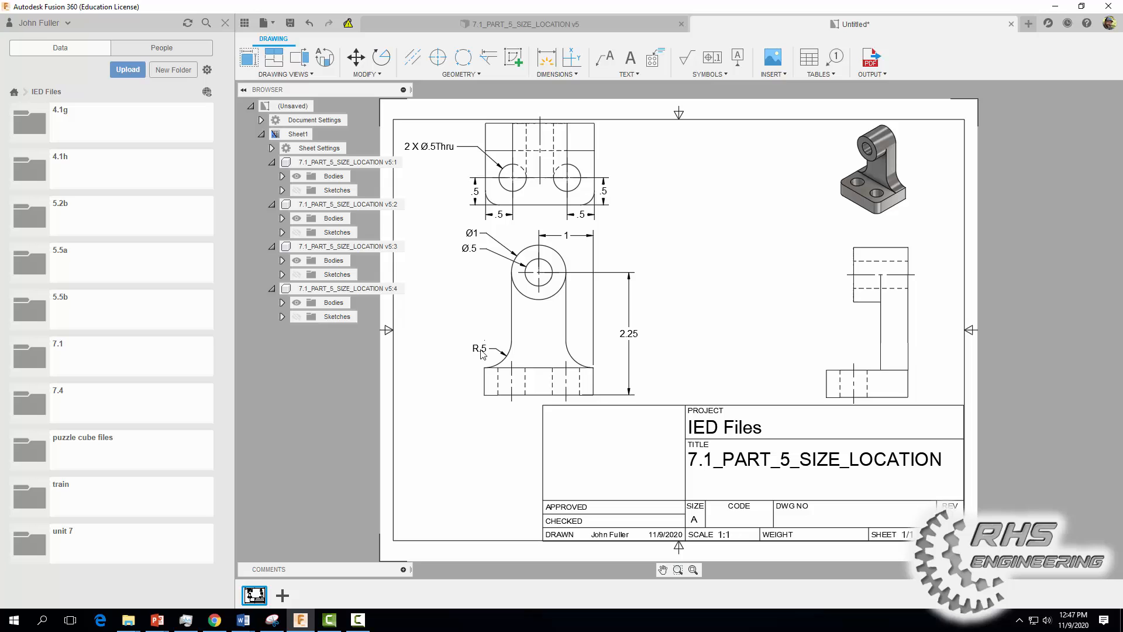
double_click(481, 349)
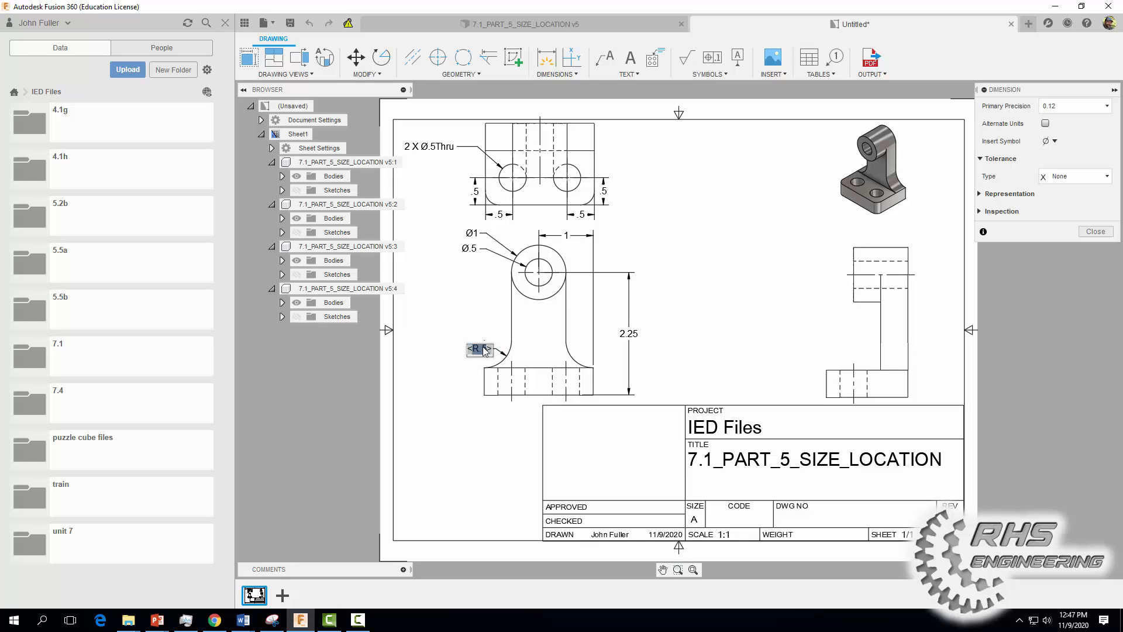
key(Left)
text(2 X)
click(1097, 232)
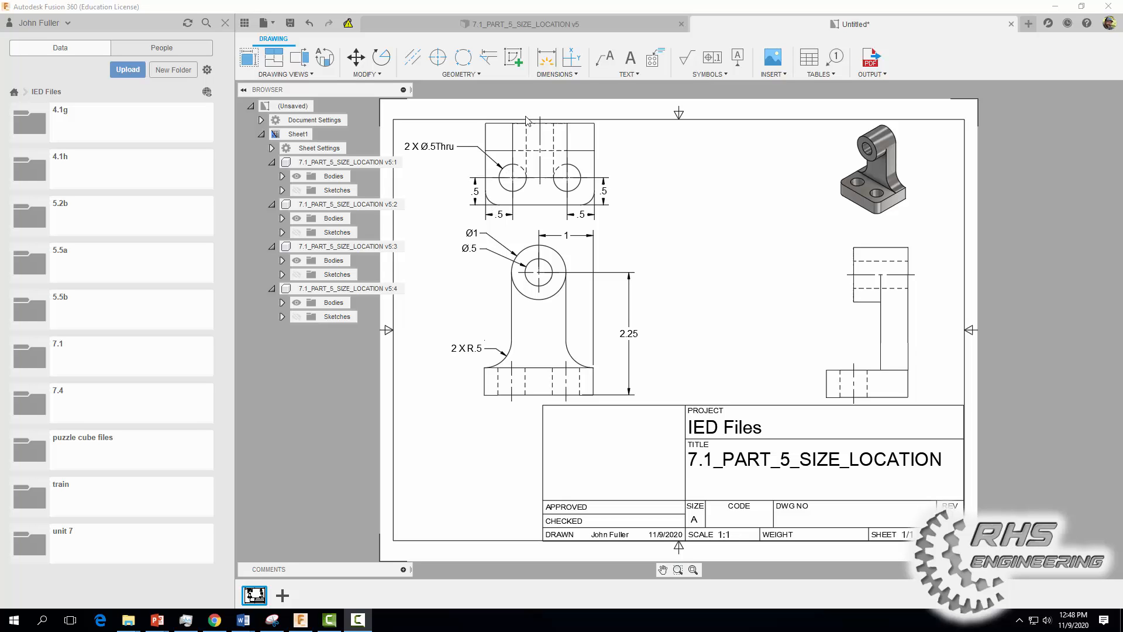
Step: Add a radius dimension to the plate's rounded lower-left corner in the top view and prefix its text with "2 X"
click(554, 75)
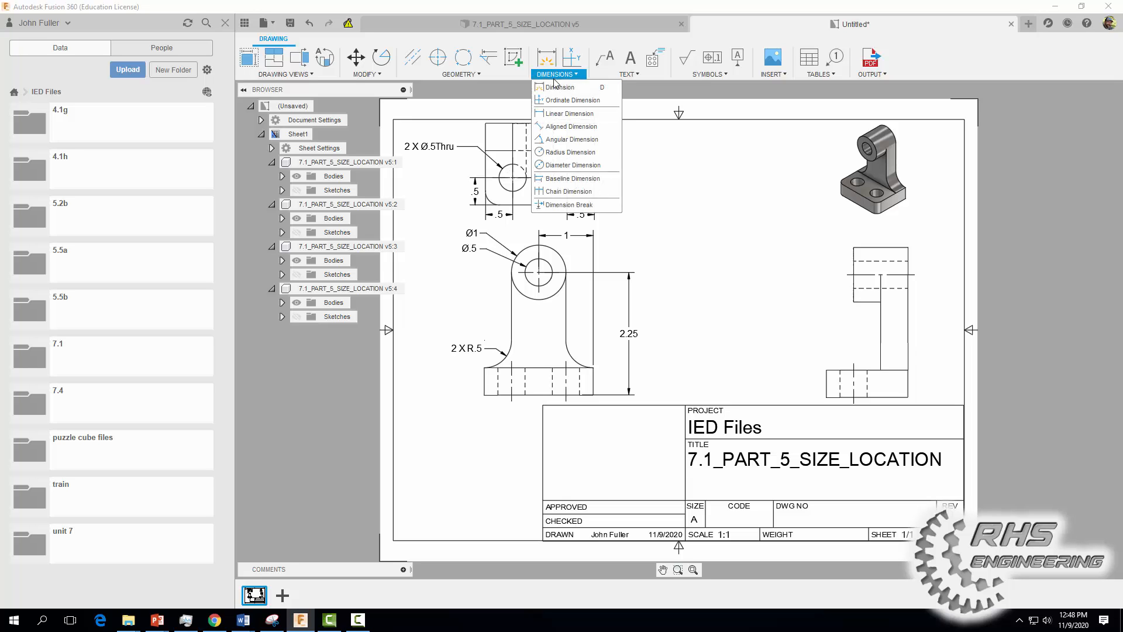
click(555, 153)
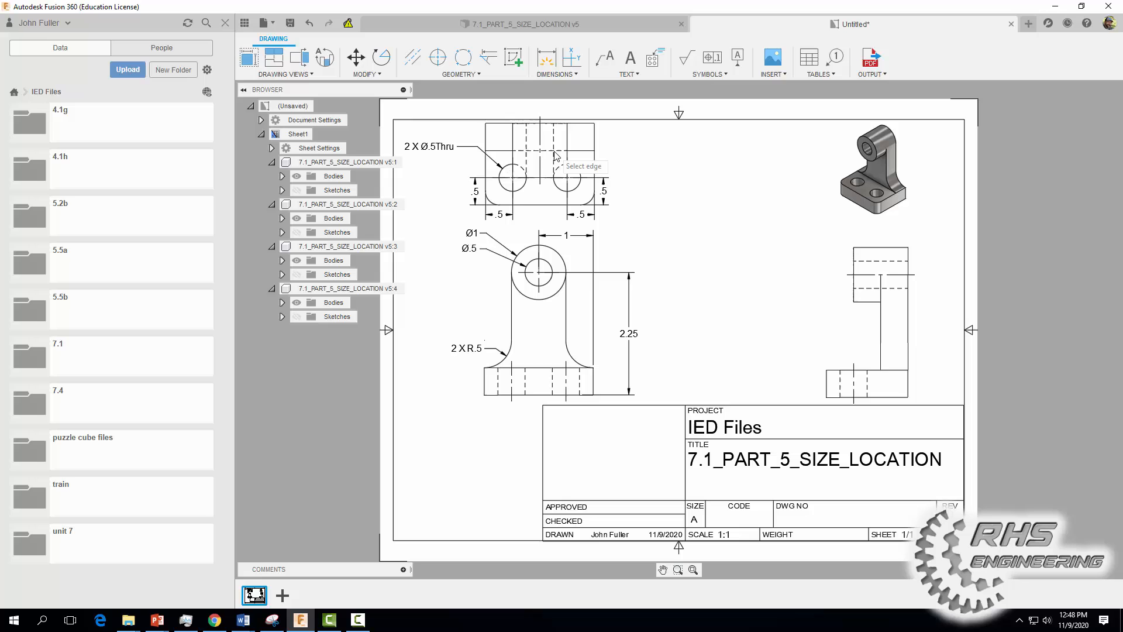
click(489, 200)
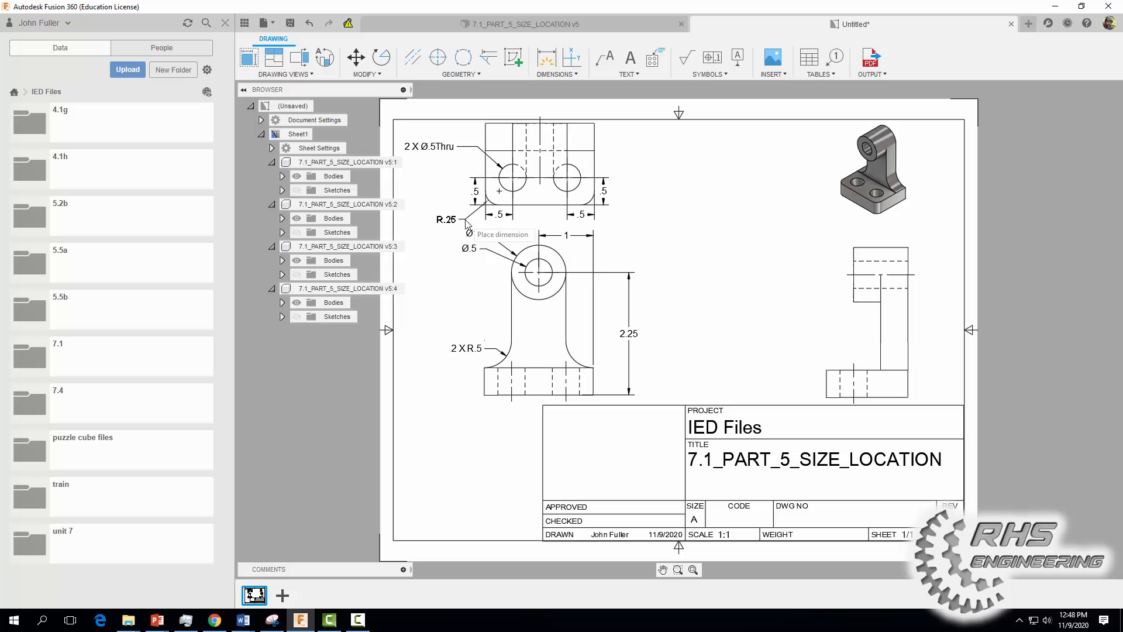
click(471, 221)
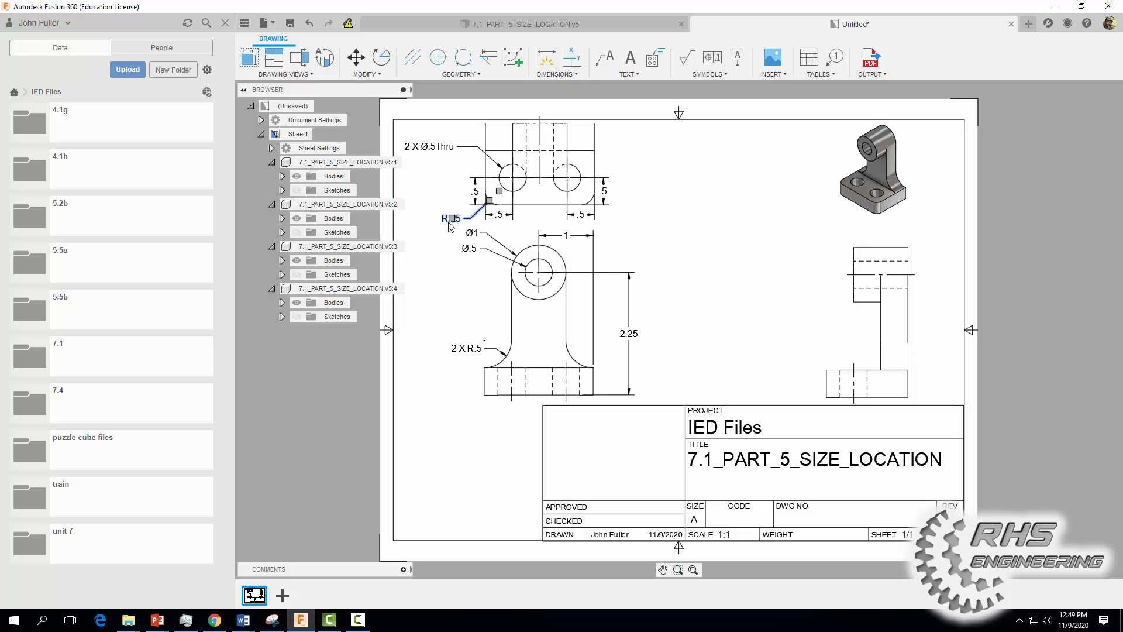
double_click(448, 218)
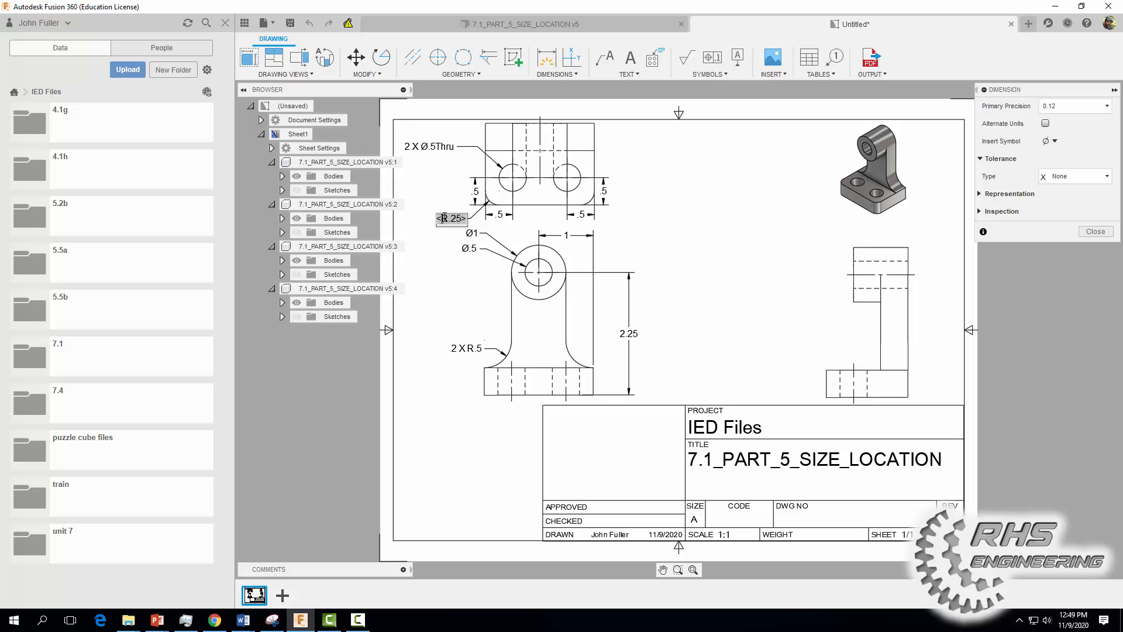
key(BackSpace)
text(2 X)
click(1103, 233)
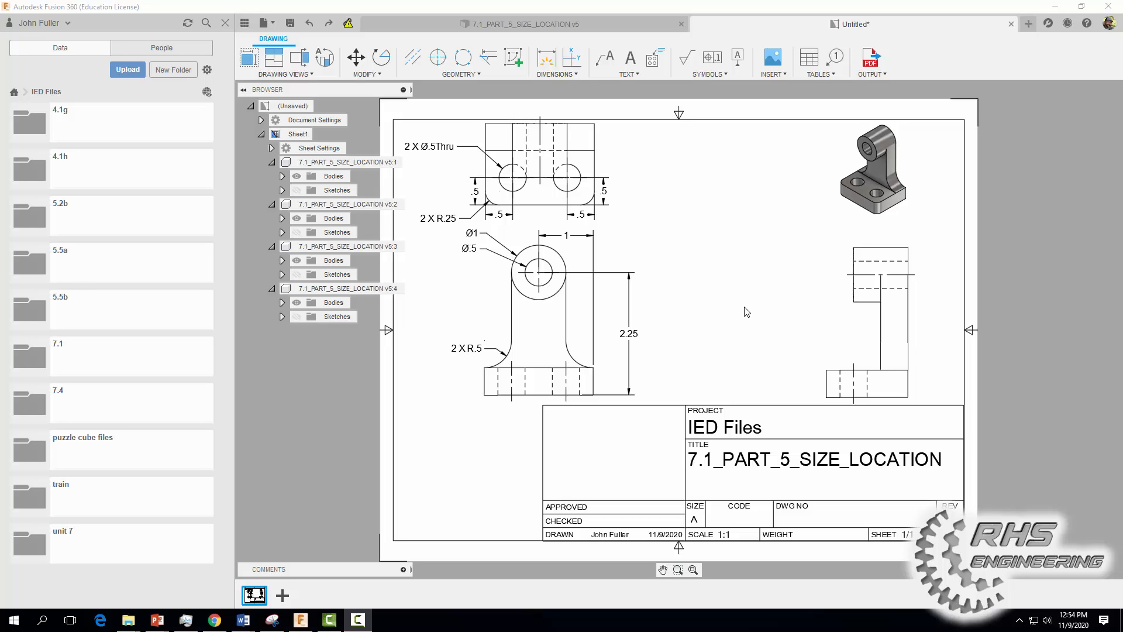
Step: Dimension the plate's overall width in the top view, placing it below the horizontal hole location dimensions
click(554, 59)
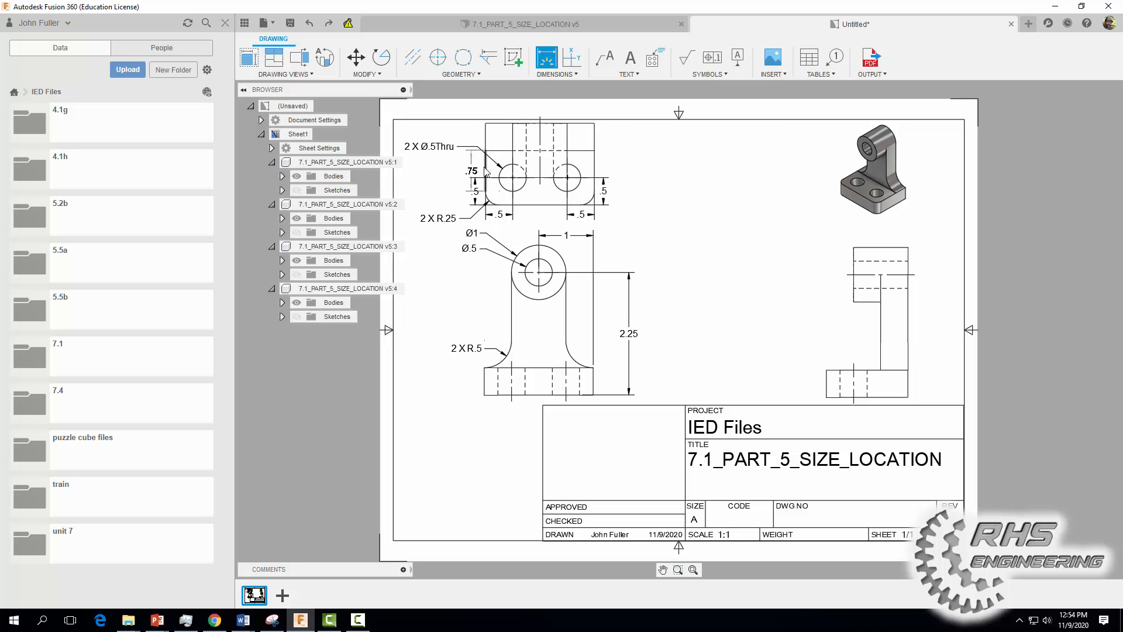
click(594, 157)
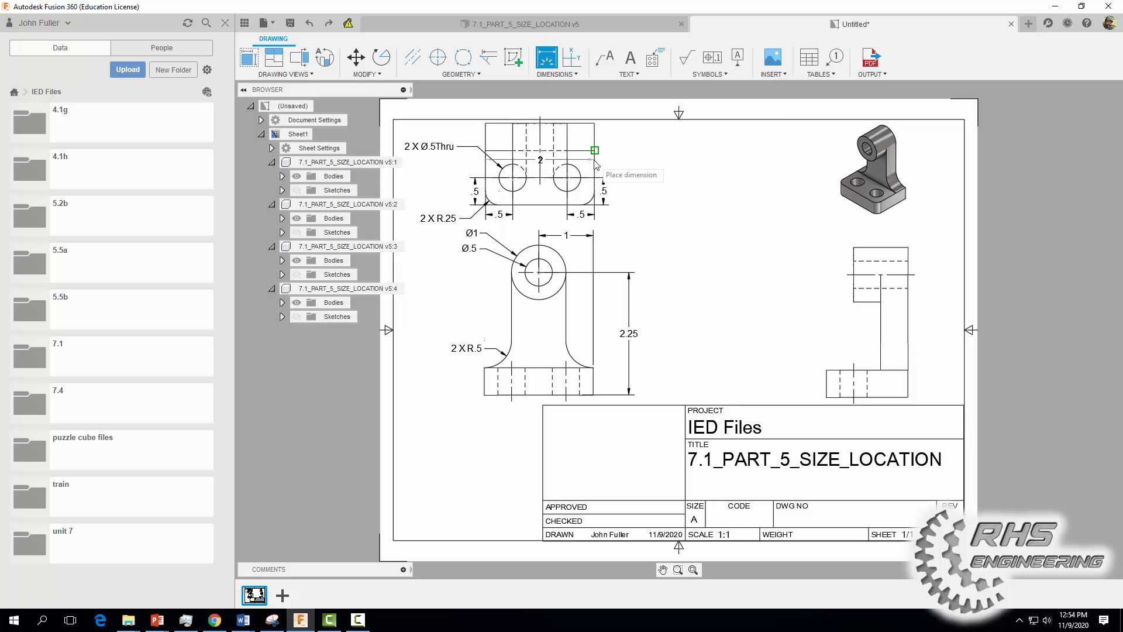
click(576, 233)
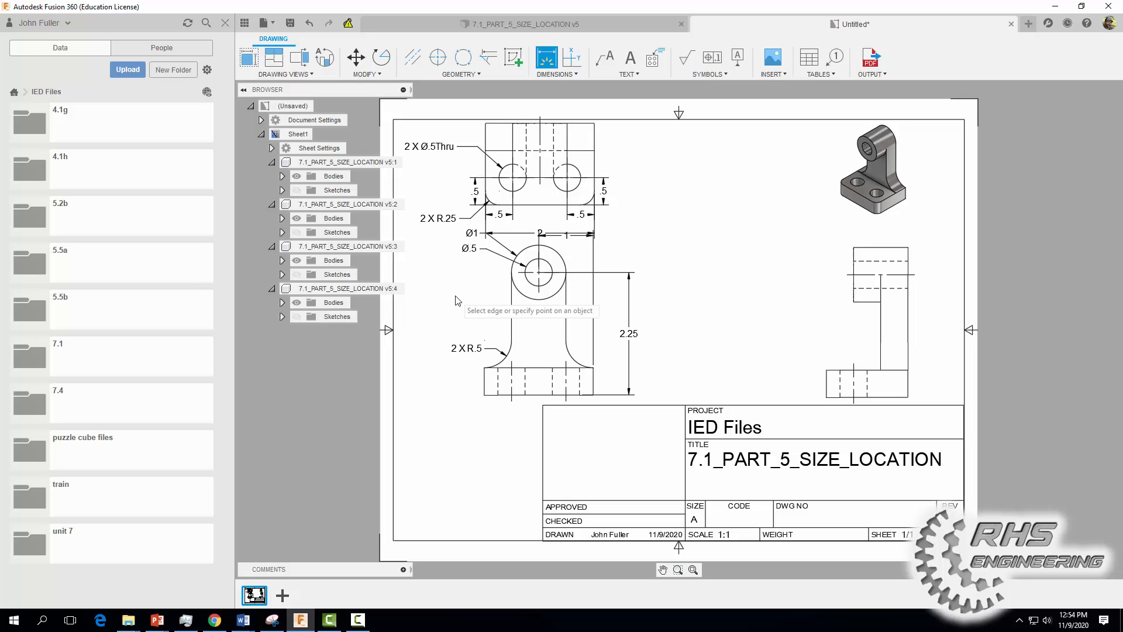
key(Escape)
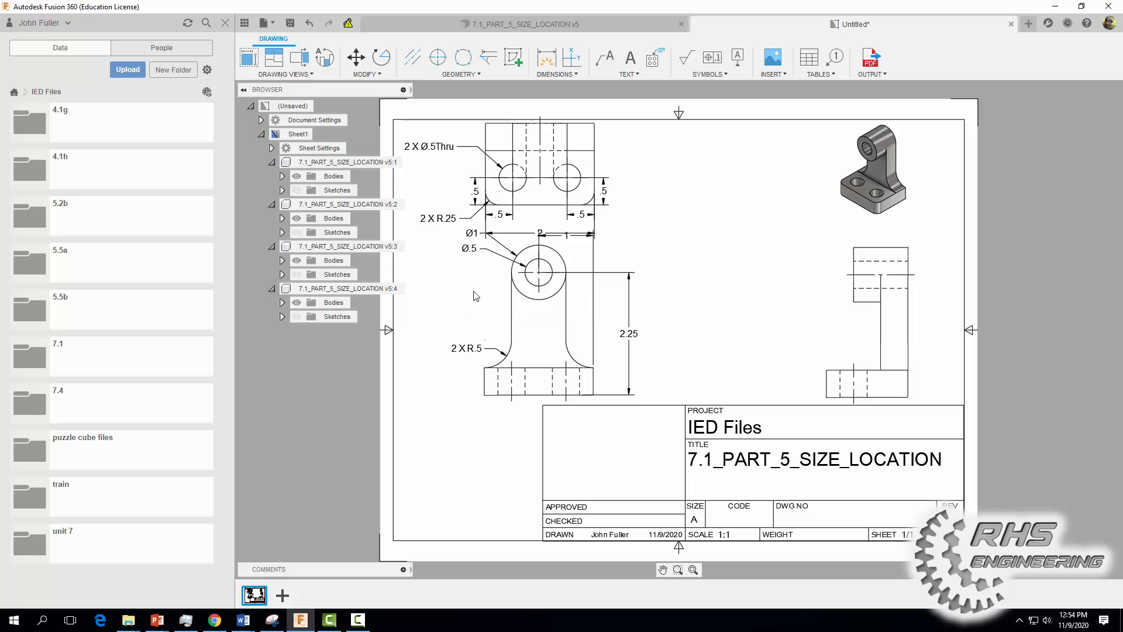
Step: Move the front view straight down by about 0.11 in to open space below the top view
click(527, 299)
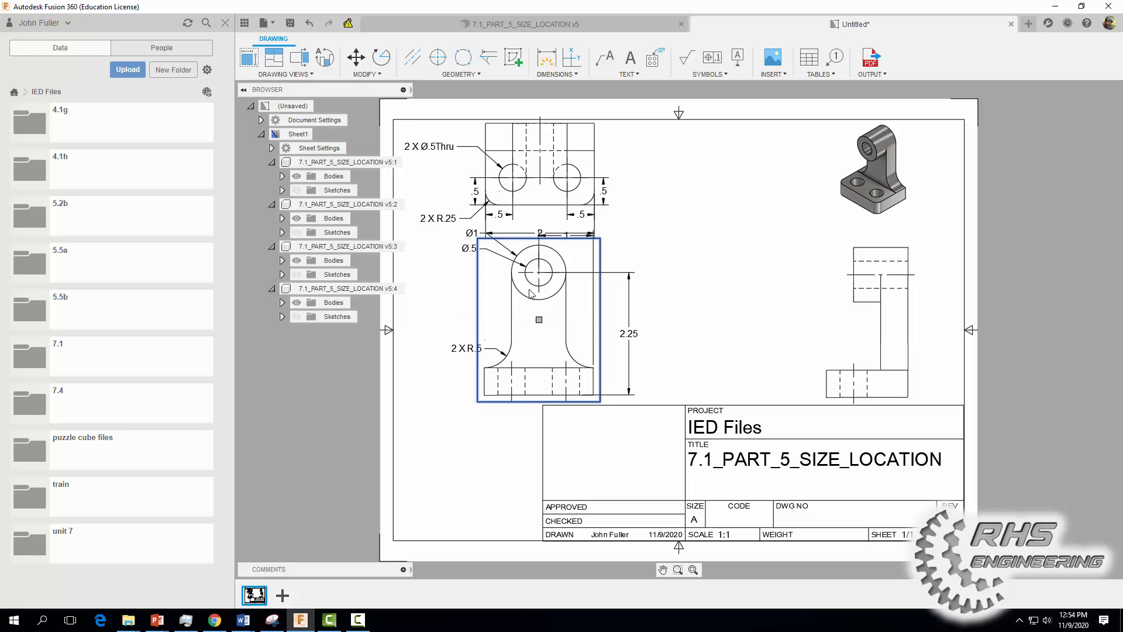
click(540, 320)
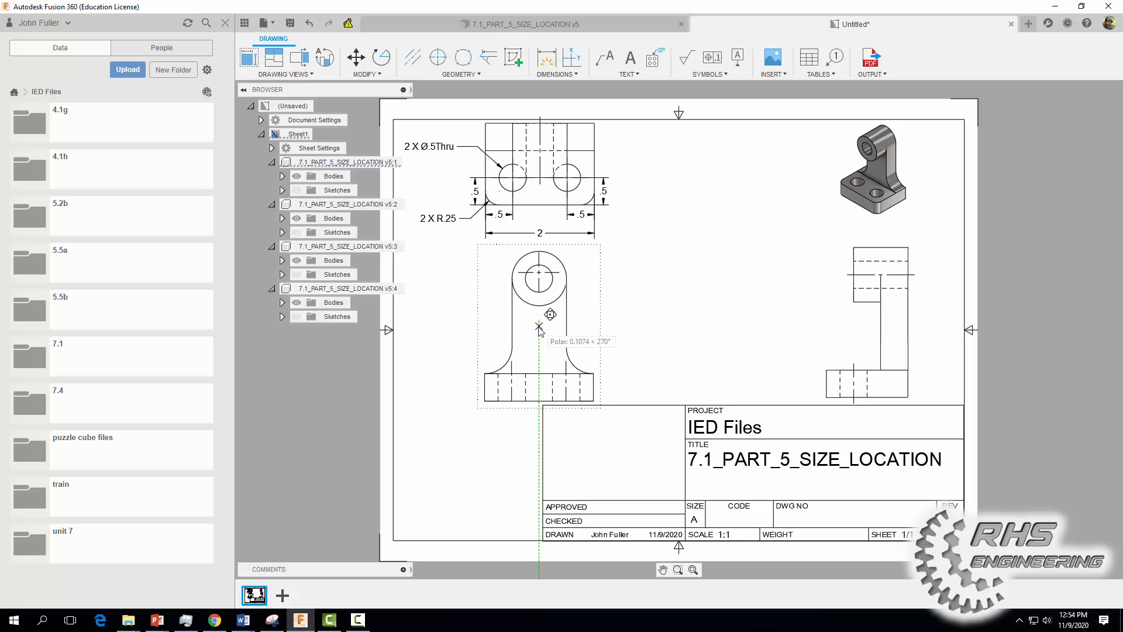
click(539, 329)
click(731, 272)
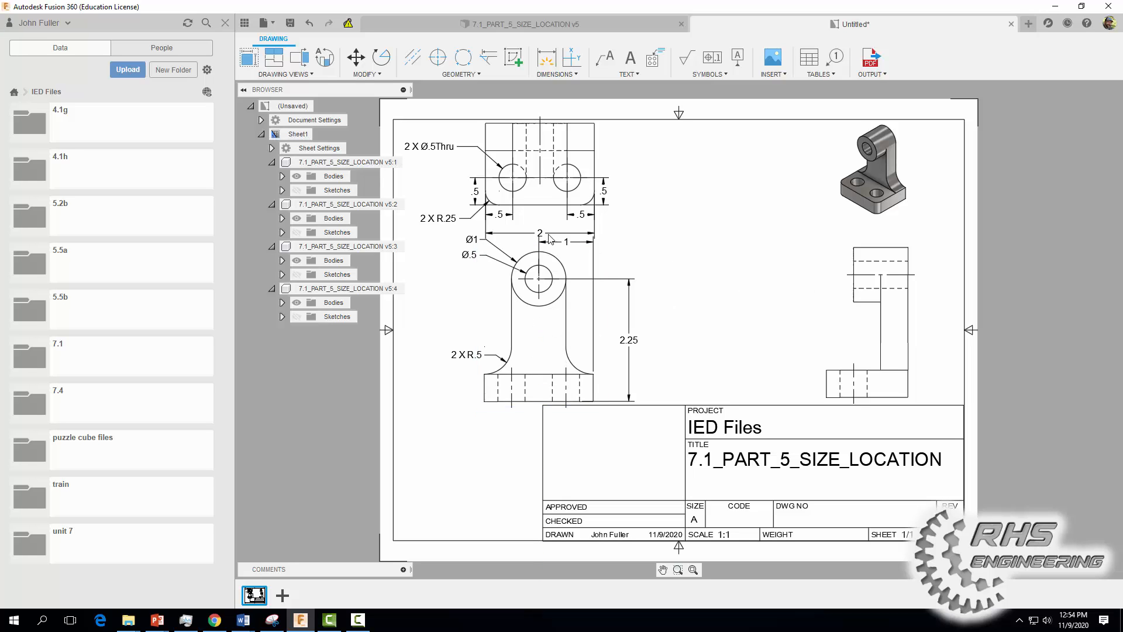
Step: Move the upper hole's horizontal location dimension down, closer to the front view and clear of the overall width dimension
click(567, 242)
key(Delete)
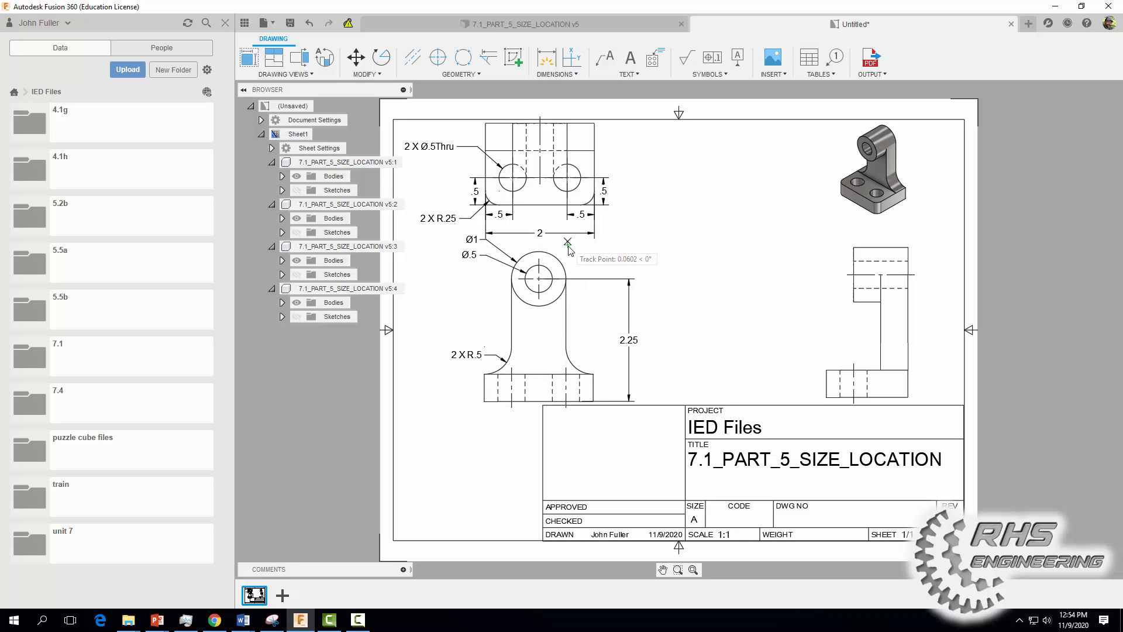
click(568, 248)
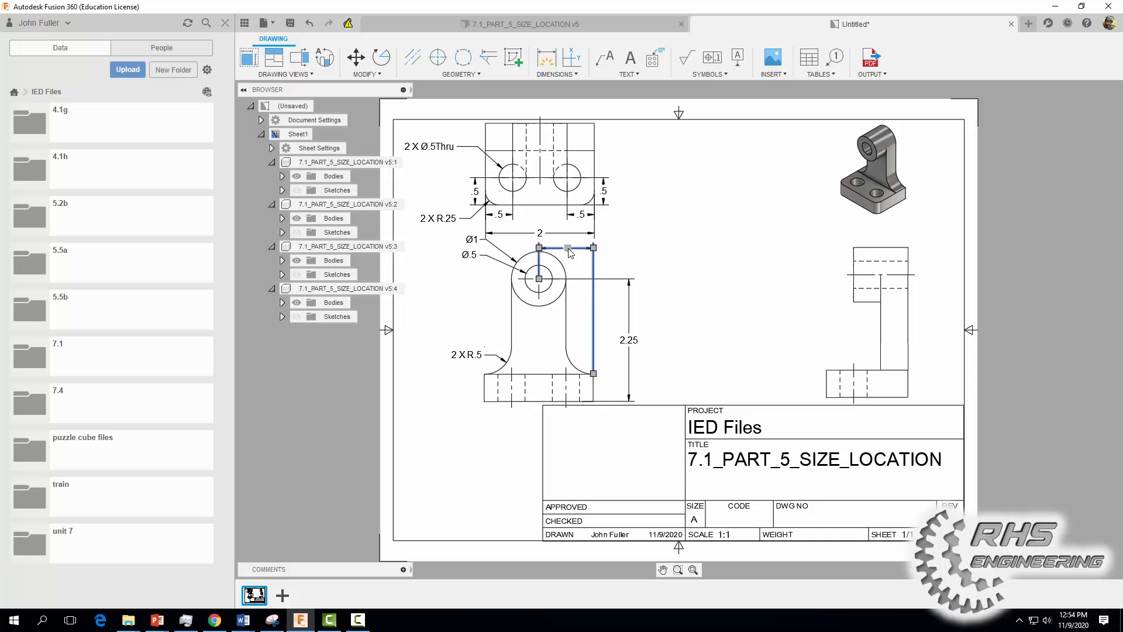
click(653, 284)
Step: Reposition the hole and outer-arc diameter callouts in the front view closer to their circles, stacked beside the rounded top
click(479, 257)
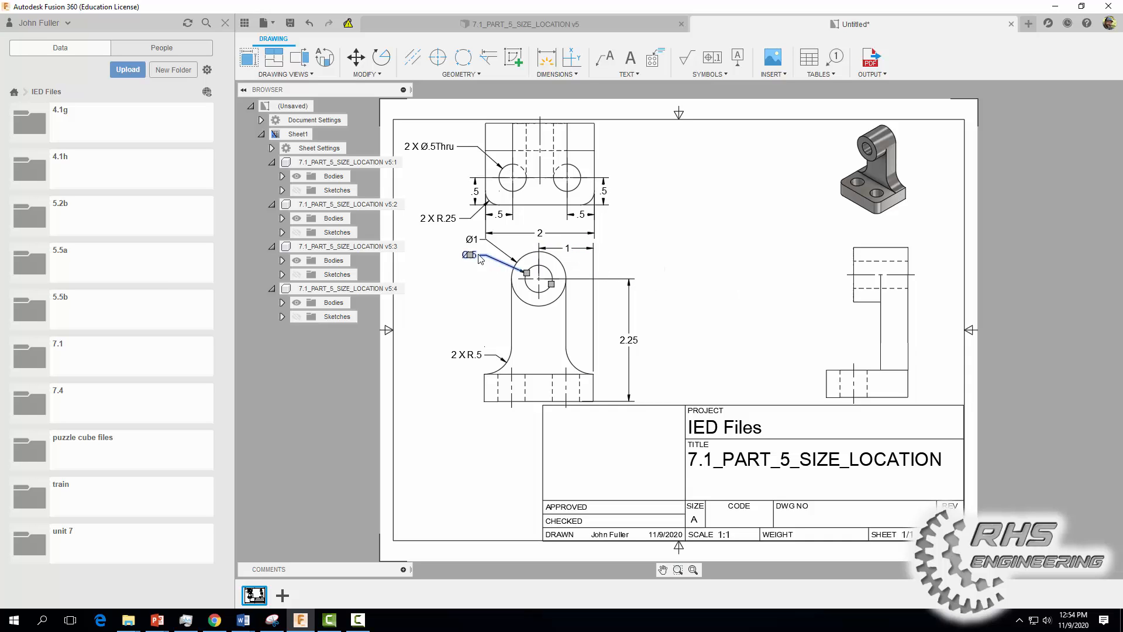
click(471, 255)
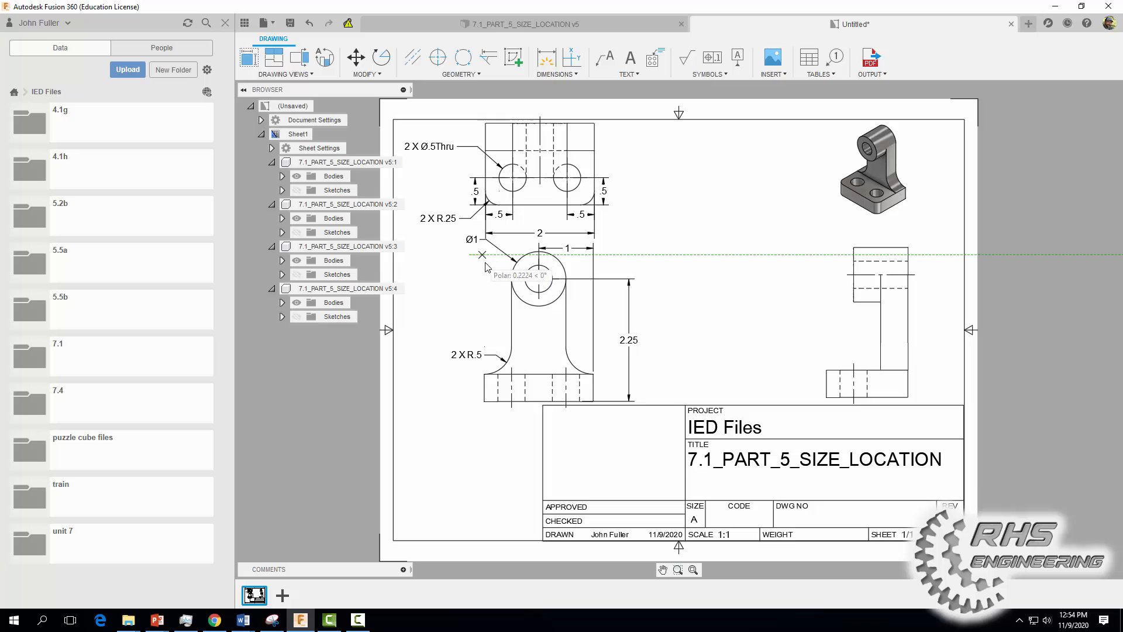
click(484, 265)
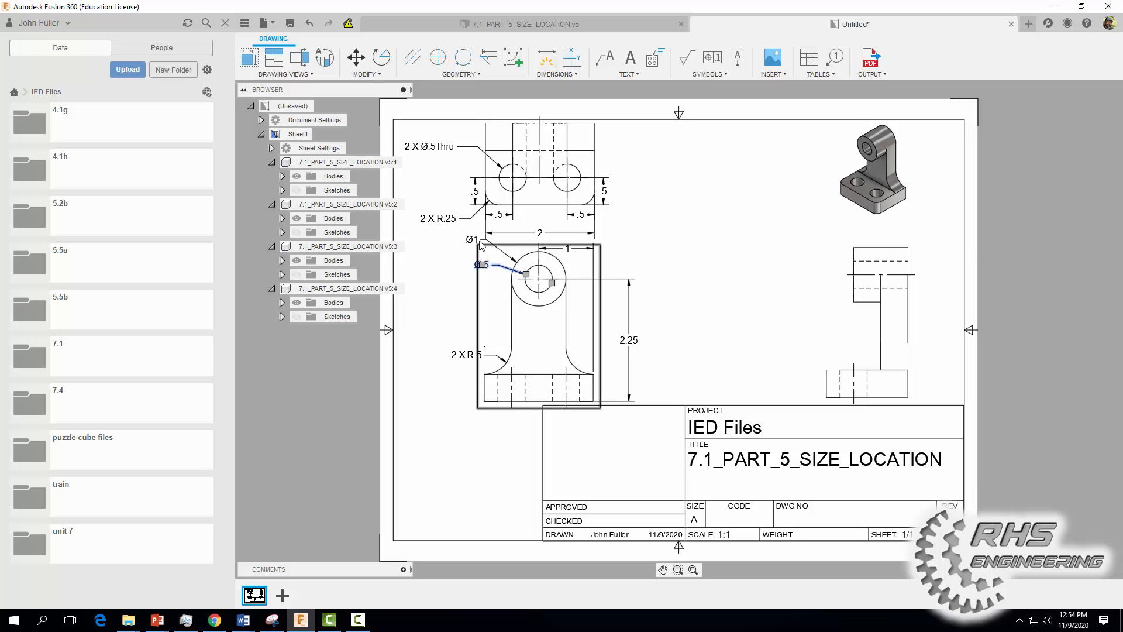
click(472, 240)
click(472, 239)
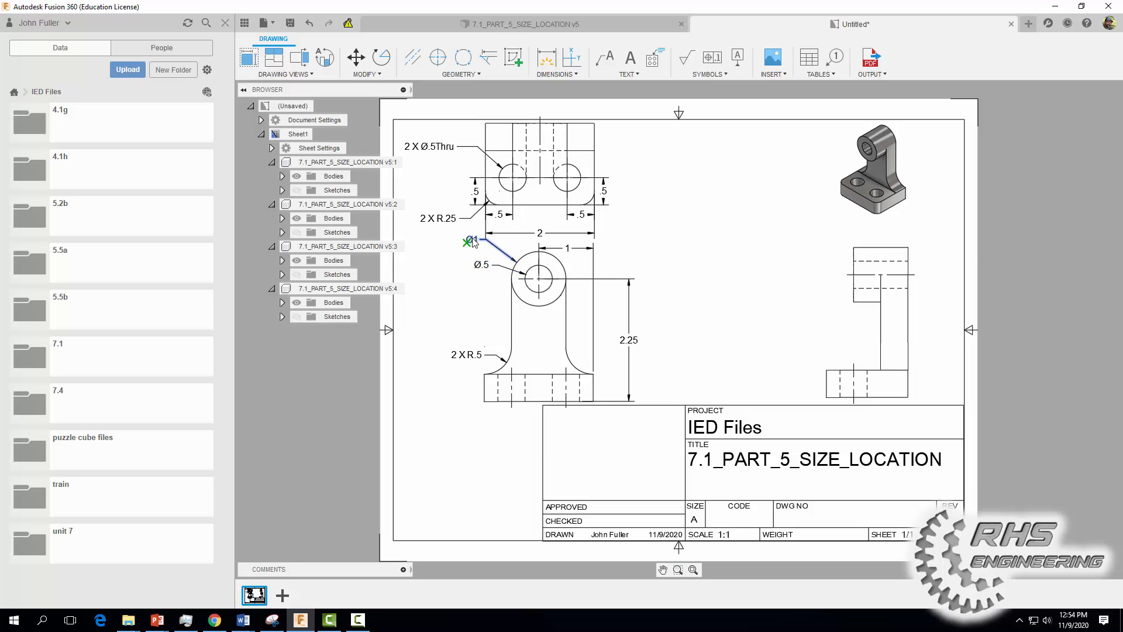
click(502, 256)
click(733, 279)
Step: Move the top view's overall width dimension straight up by about 0.14 in, closer to the hole location dimensions
click(540, 233)
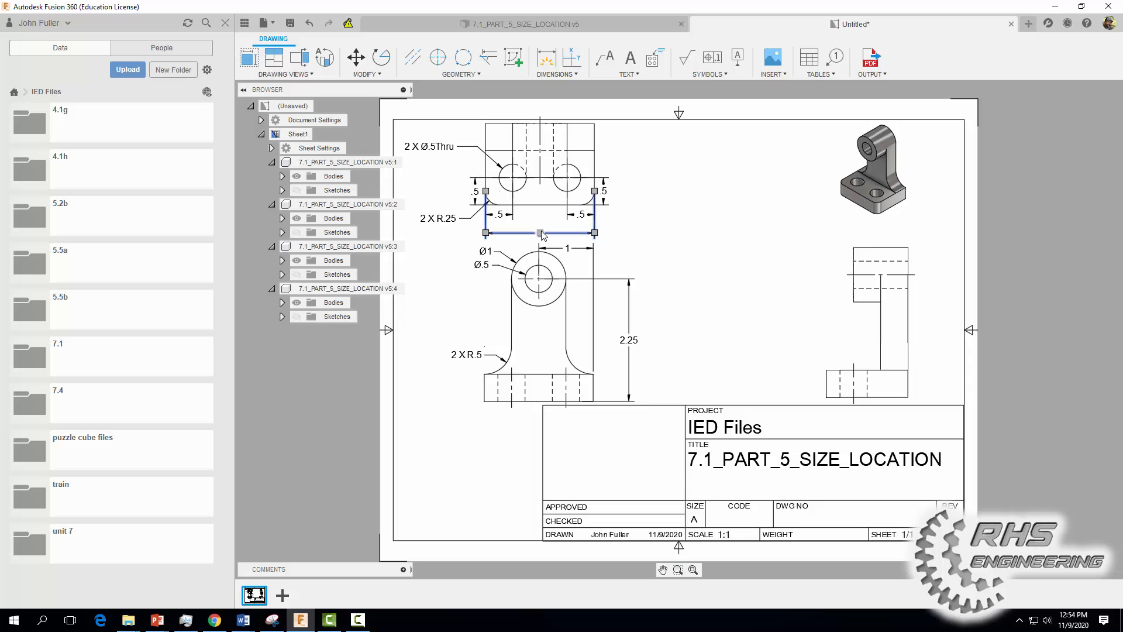
click(540, 232)
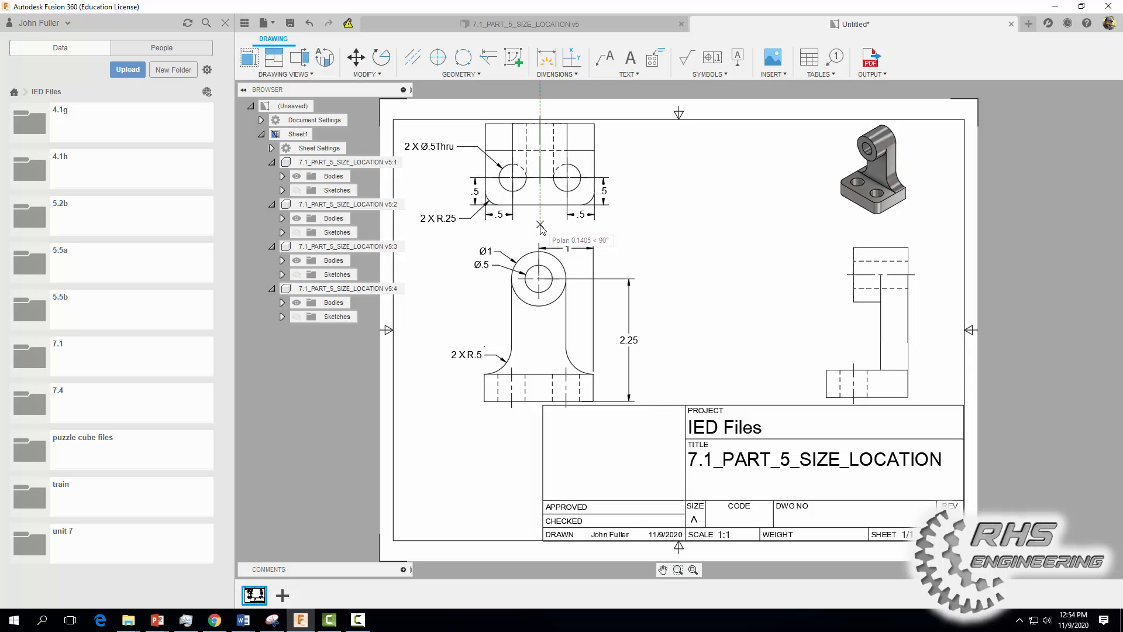
click(540, 225)
click(686, 245)
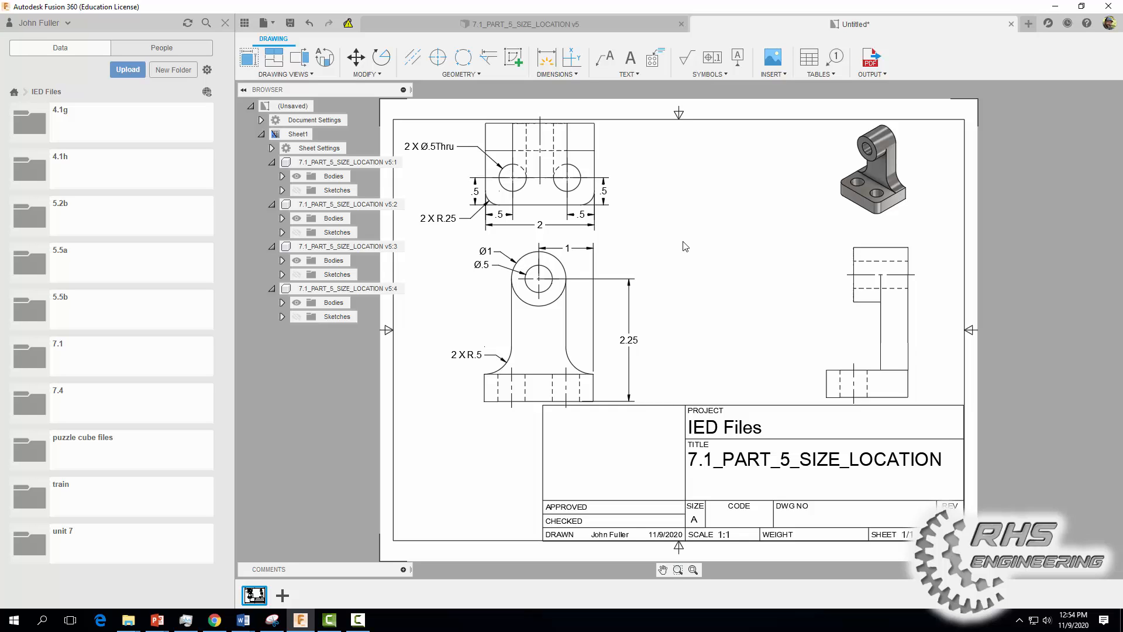
Step: Dimension the part's overall depth in the top view, placing it right of the view beyond the hole location dimension
key(d)
click(543, 205)
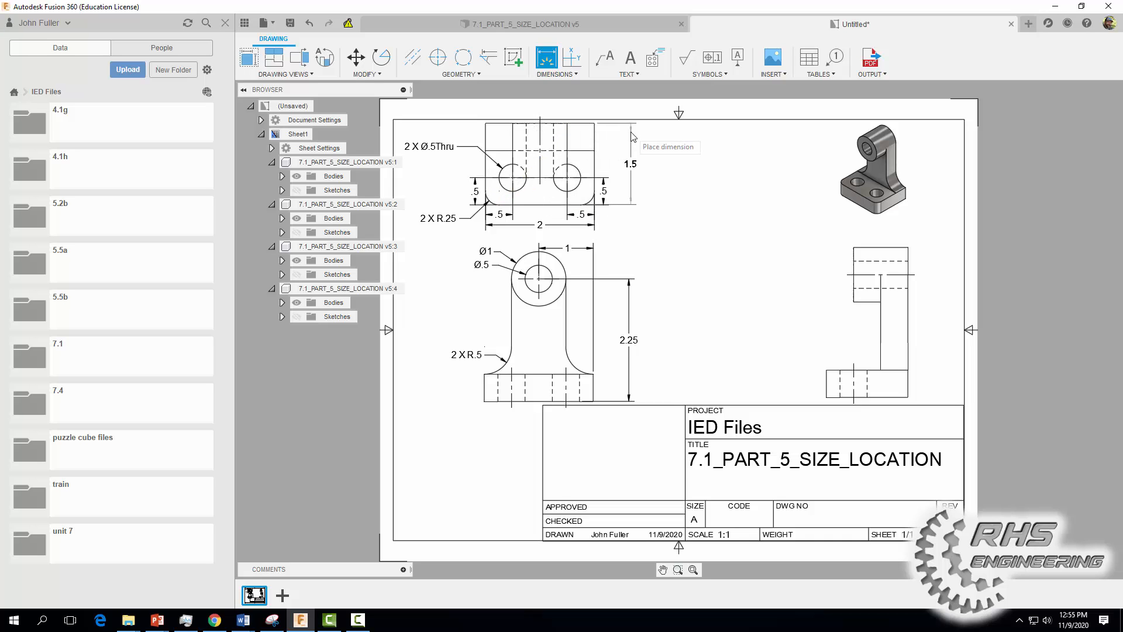
click(632, 144)
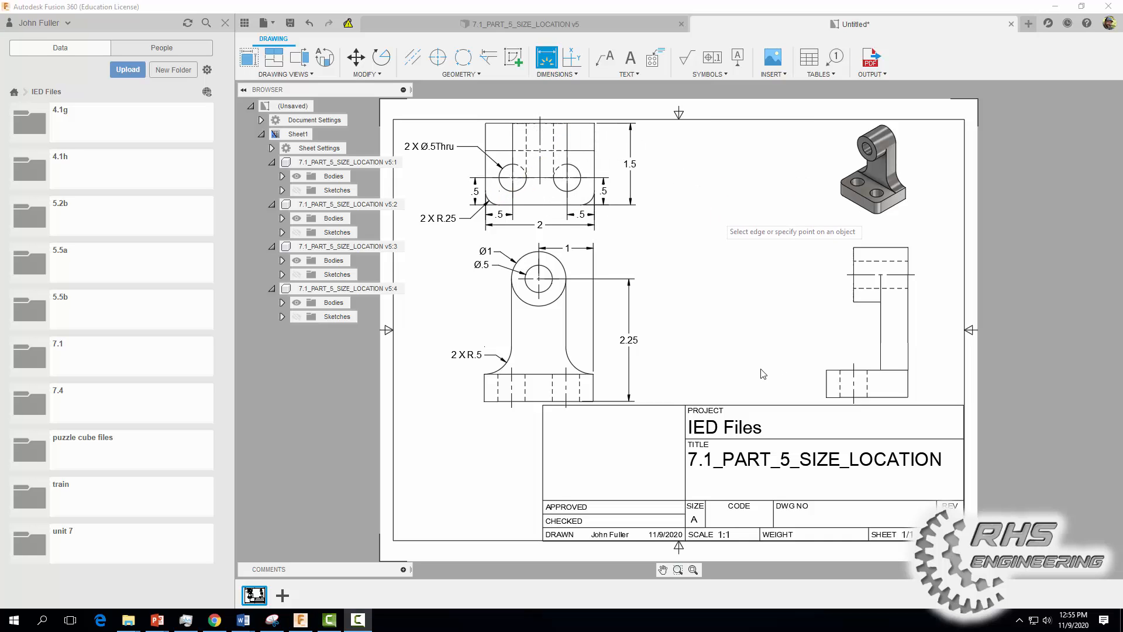
Step: Dimension the base's thickness in the side view, placing the dimension left of the base
click(840, 399)
click(840, 369)
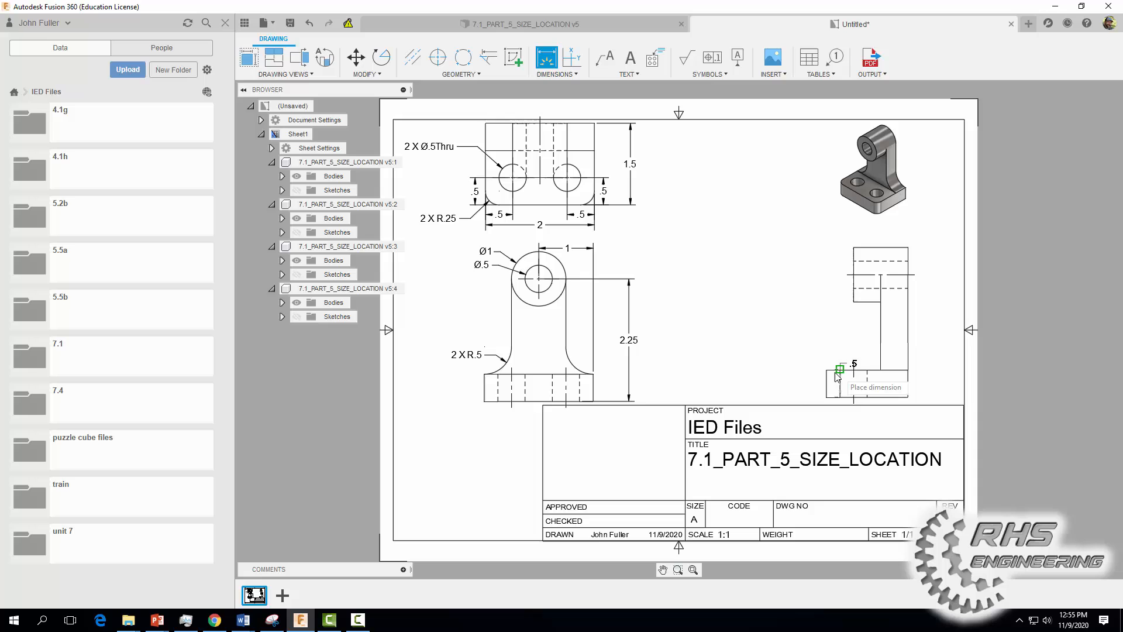
click(806, 379)
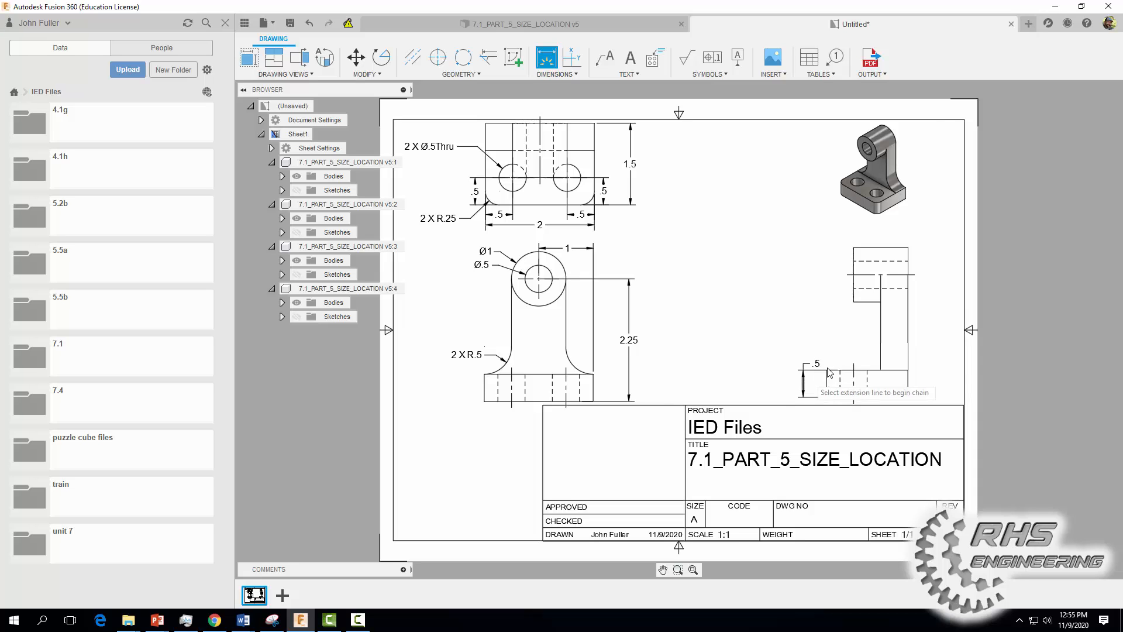
Step: Dimension the upright plate's thickness in the side view, placing the dimension just above the view
click(914, 276)
click(882, 276)
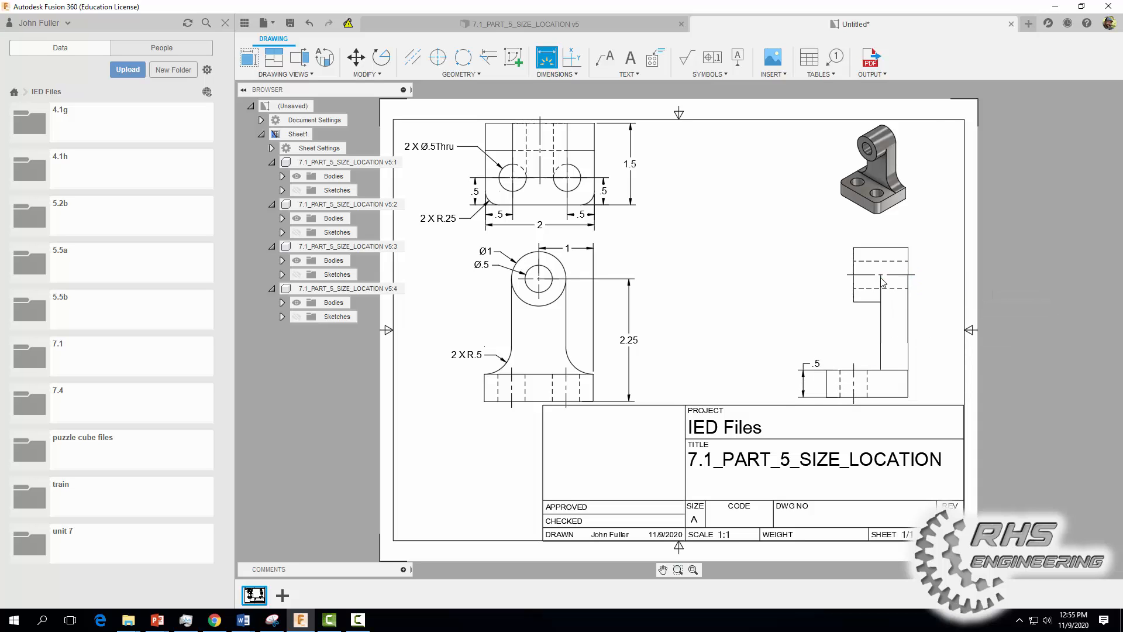
click(889, 238)
Step: Dimension the full depth of the upper boss in the side view, placing it above the upright thickness dimension
click(908, 247)
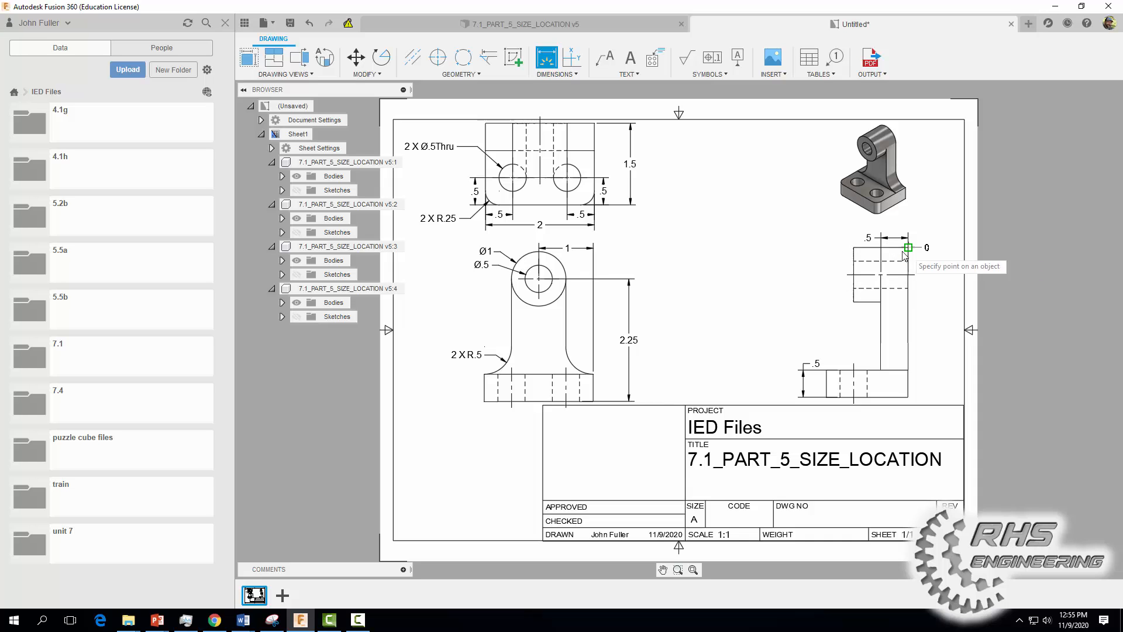
click(854, 248)
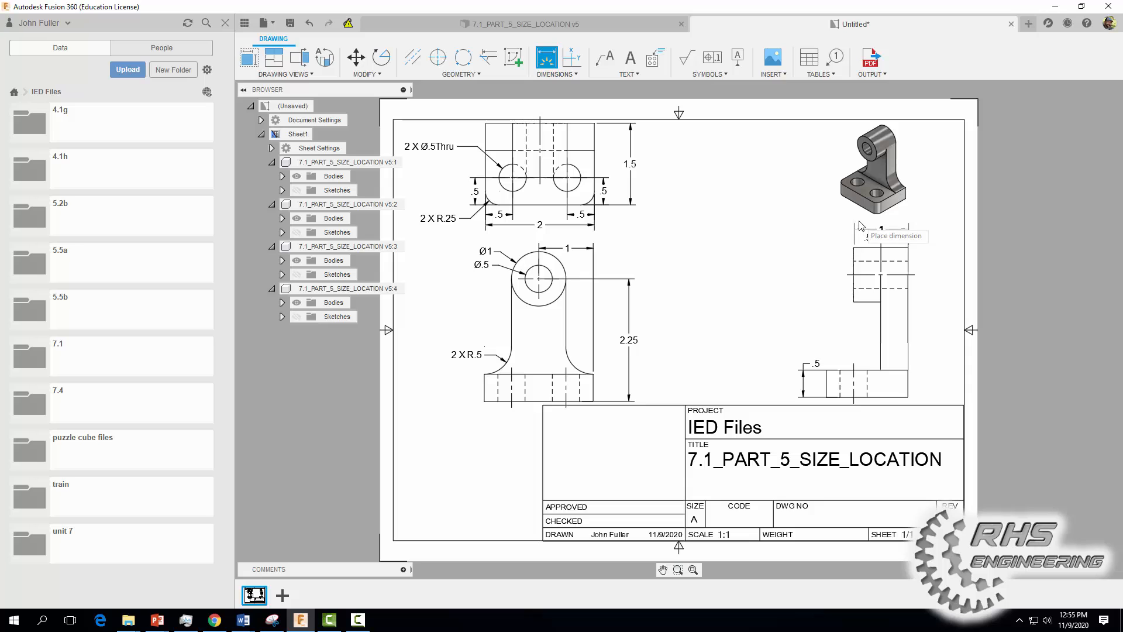
click(867, 228)
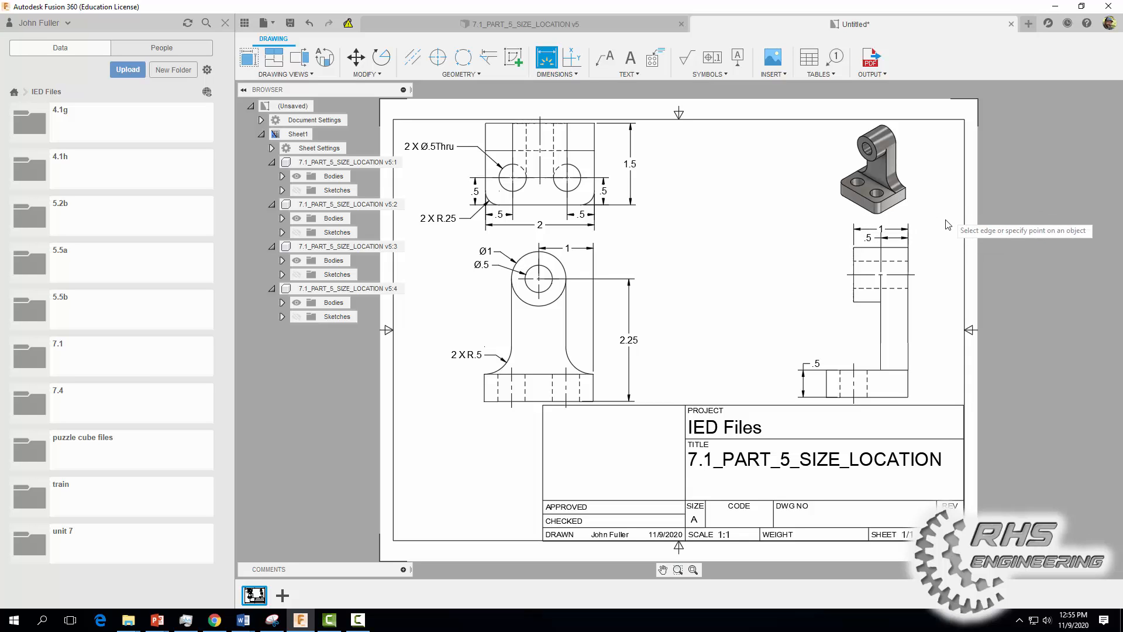
key(Escape)
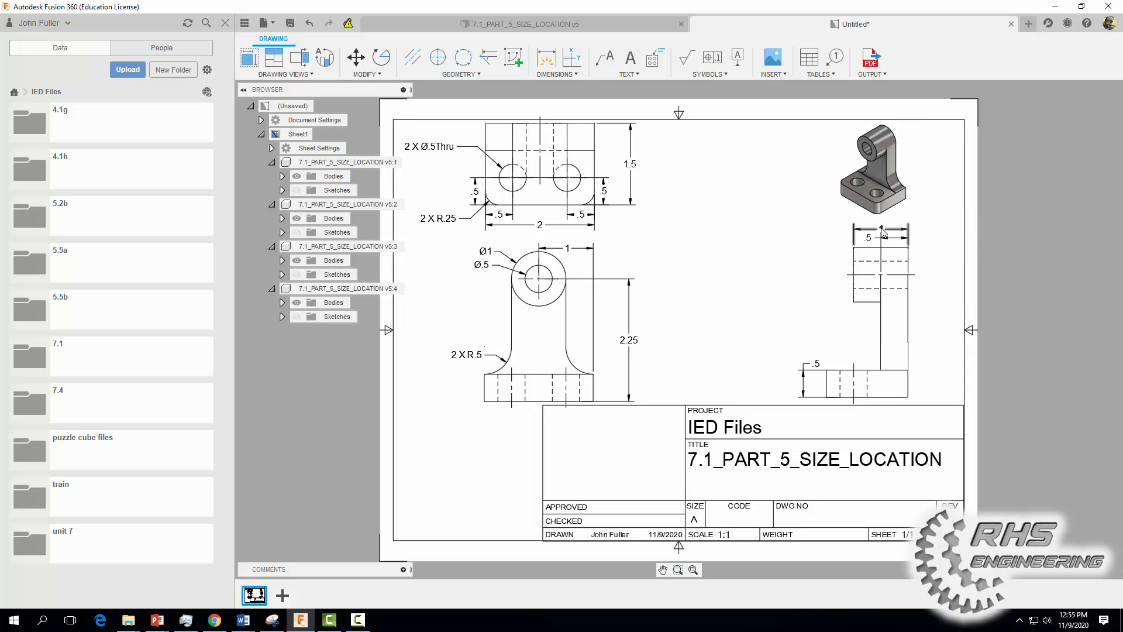
Step: Move the boss depth dimension slightly higher above the side view to separate it from the upright thickness dimension
click(883, 229)
click(880, 228)
click(881, 225)
click(945, 262)
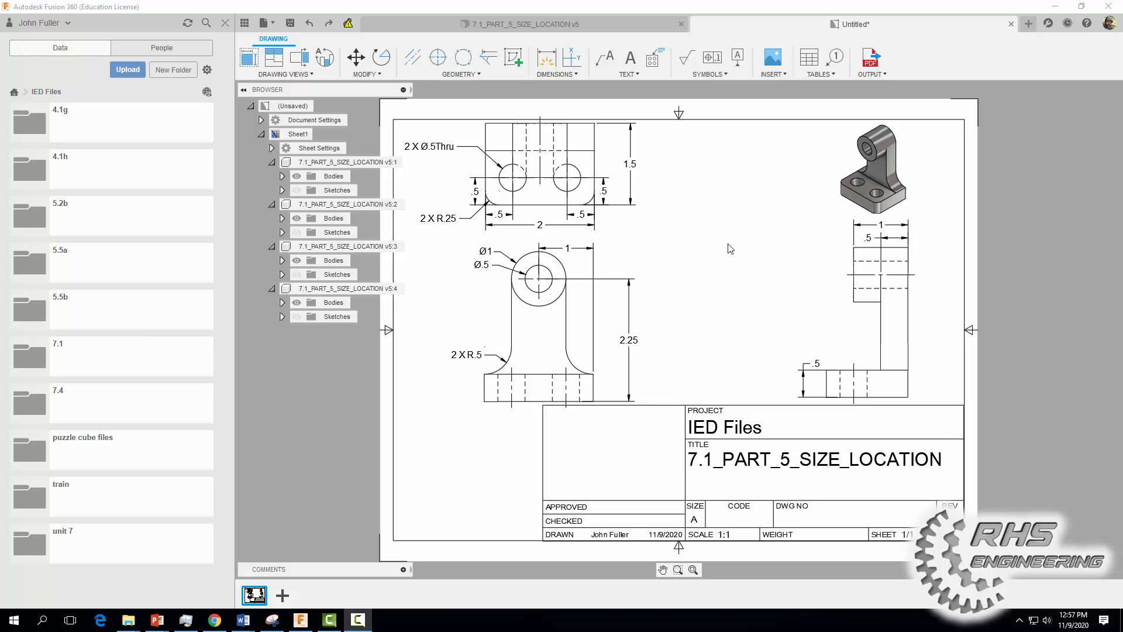
Step: Add a text note reading "your name" in the empty upper-left cell of the title block
click(629, 63)
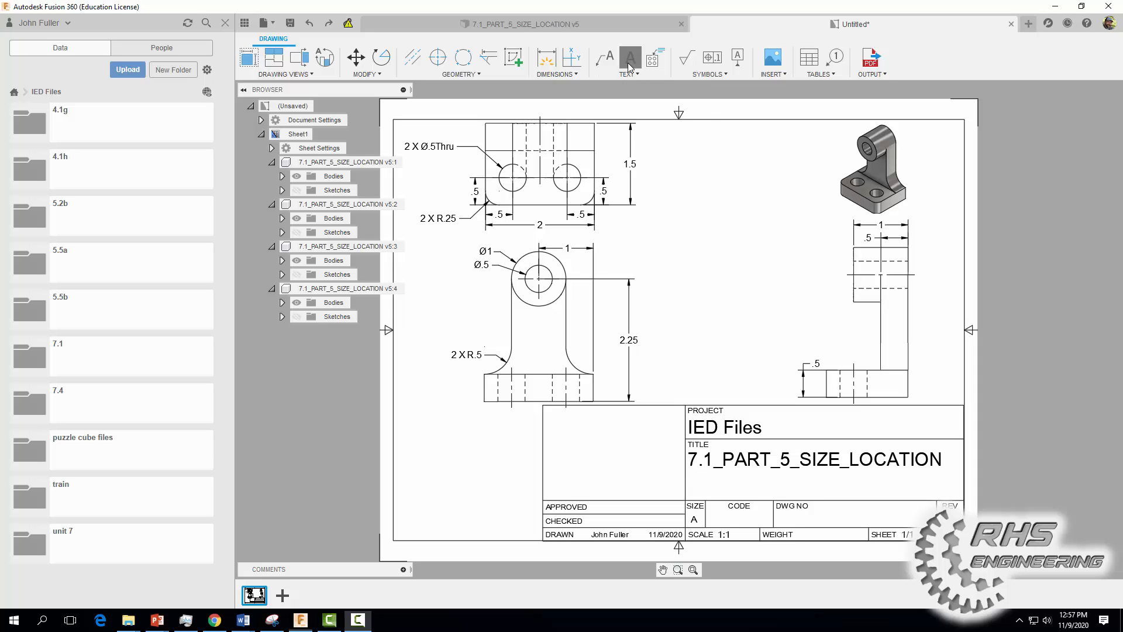
click(565, 431)
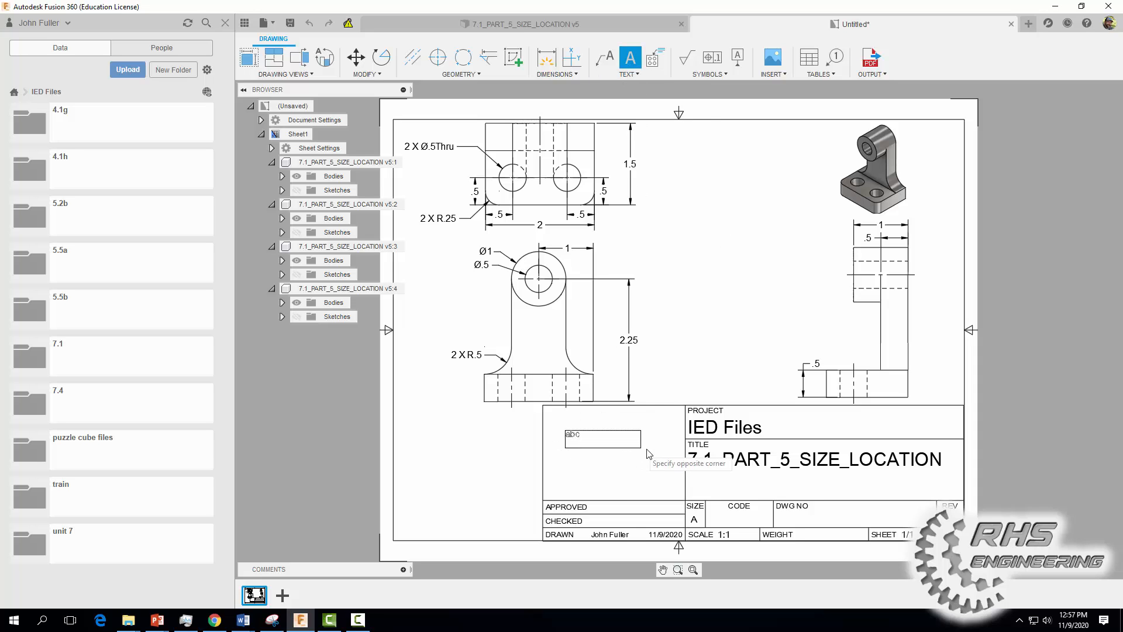
click(668, 462)
text(your name)
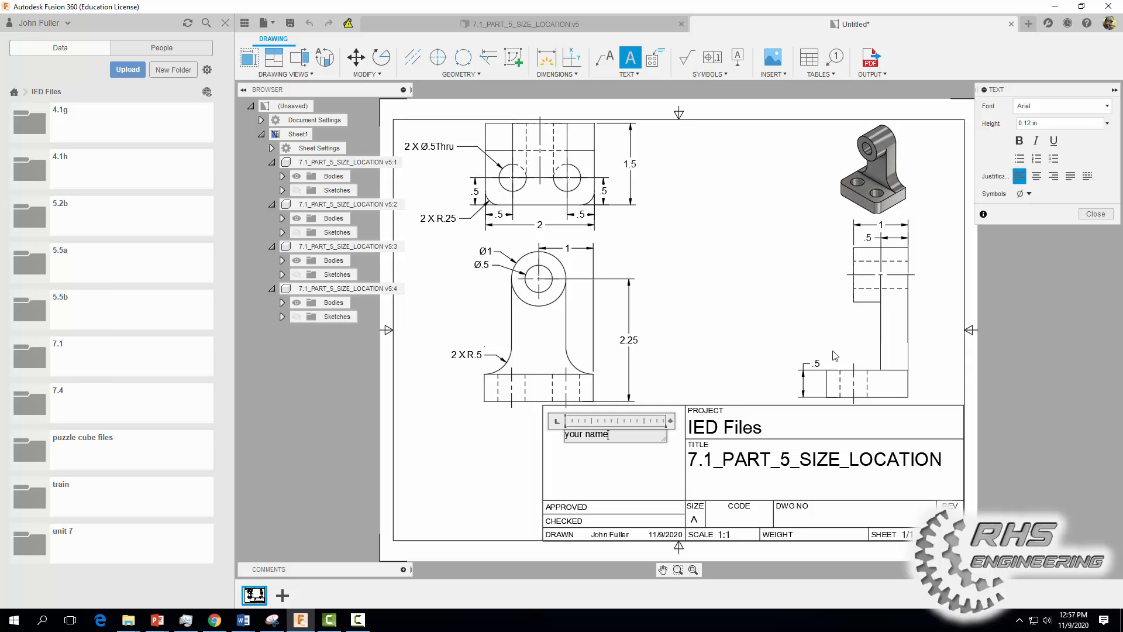
click(1083, 216)
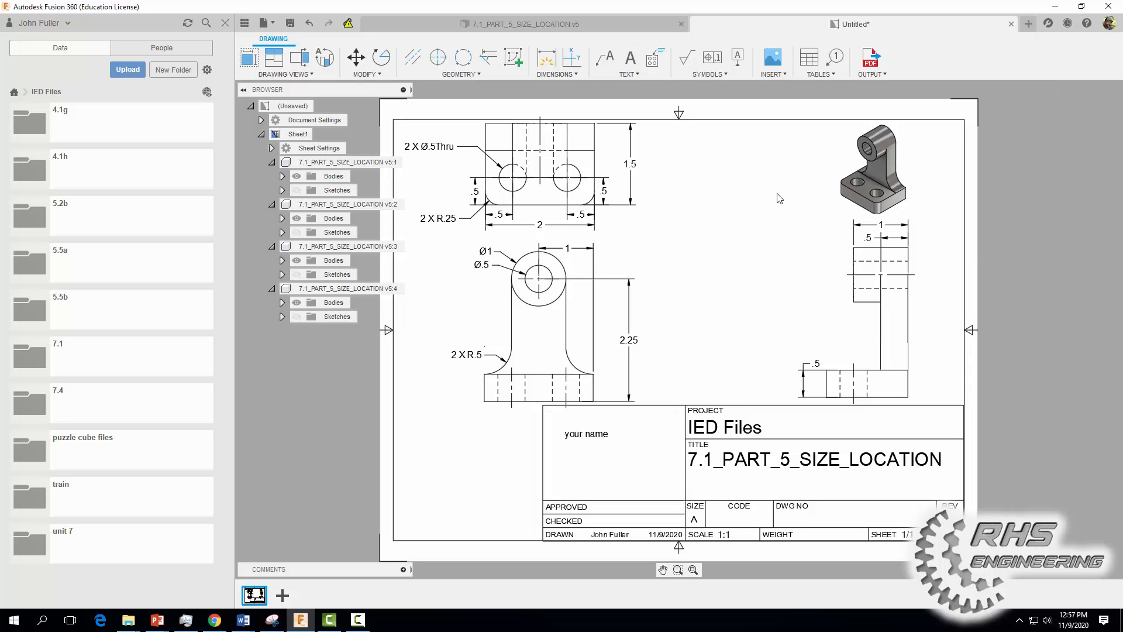